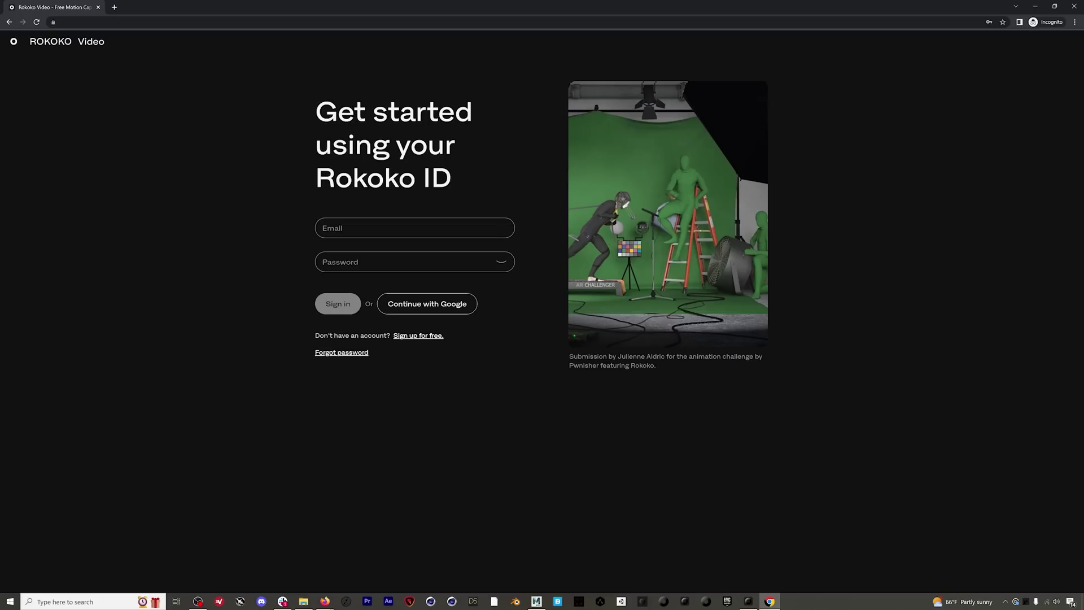
Step: Sign in to Rokoko Video with the account e-mail and saved password
{"action": "left_click_drag", "start_coordinate": [324, 336], "coordinate": [388, 343]}
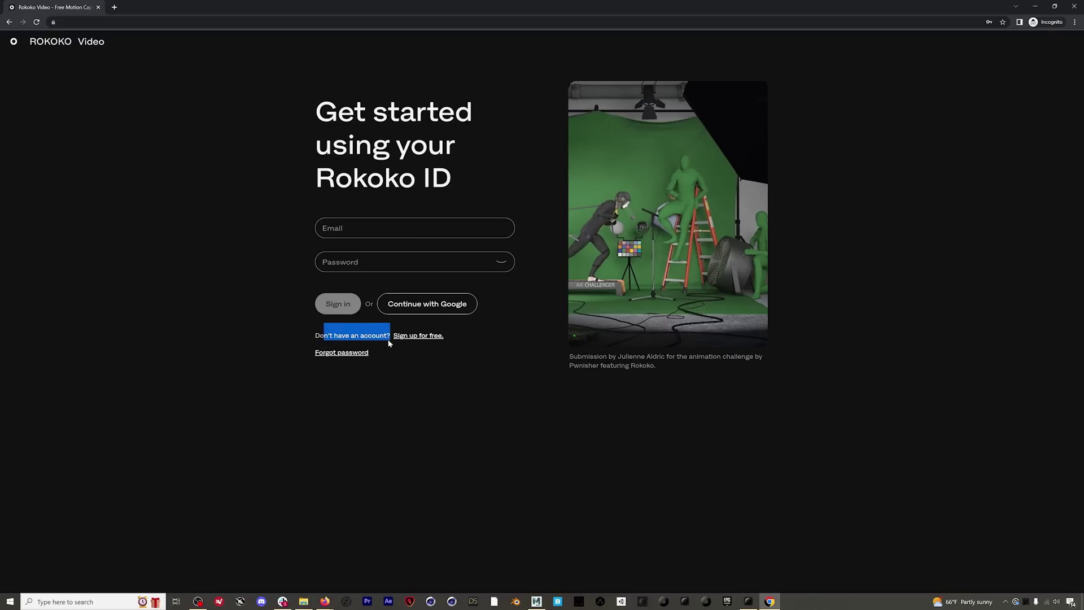
{"action": "left_click", "coordinate": [438, 343]}
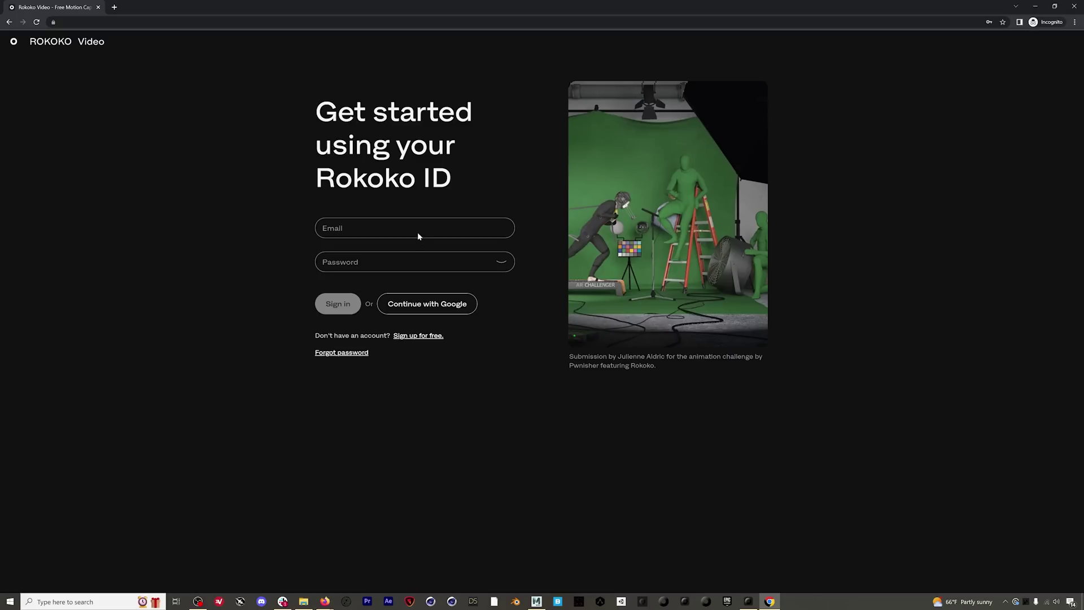
{"action": "left_click", "coordinate": [432, 225]}
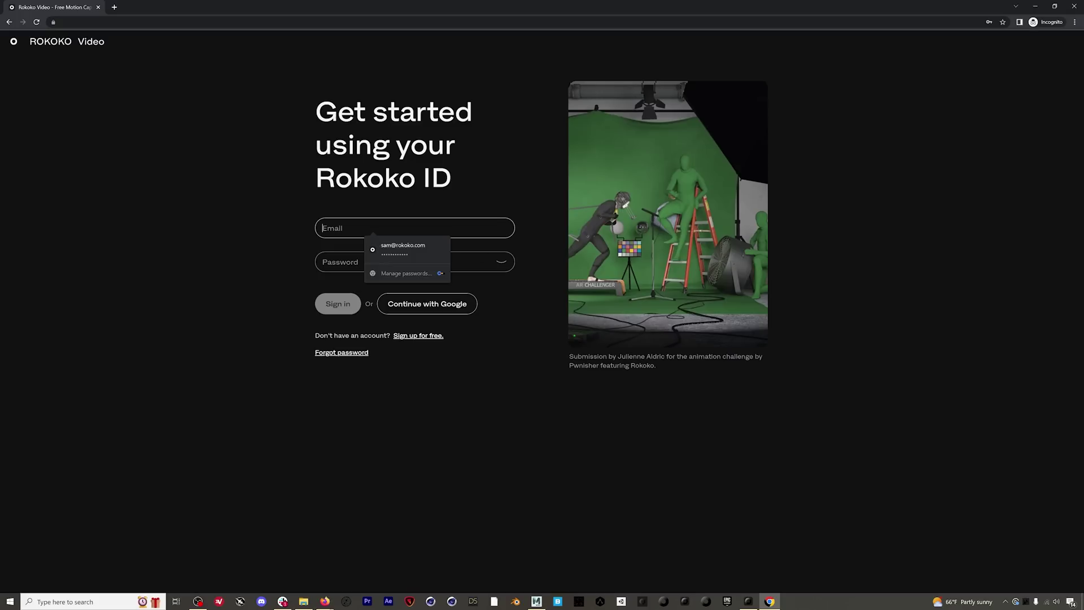
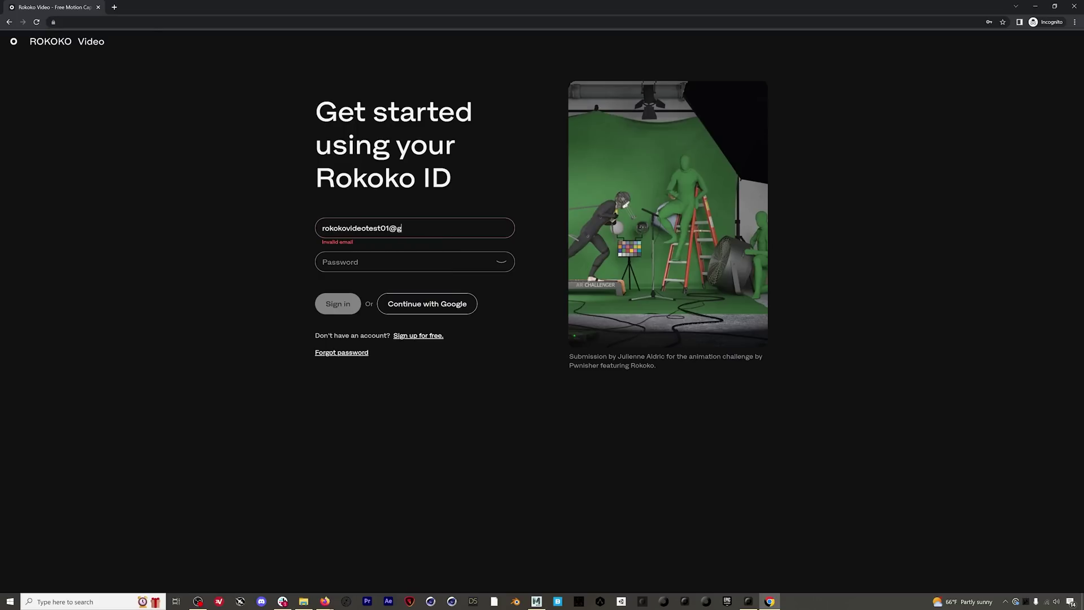
{"action": "key", "text": "Tab"}
{"action": "left_click", "coordinate": [345, 304]}
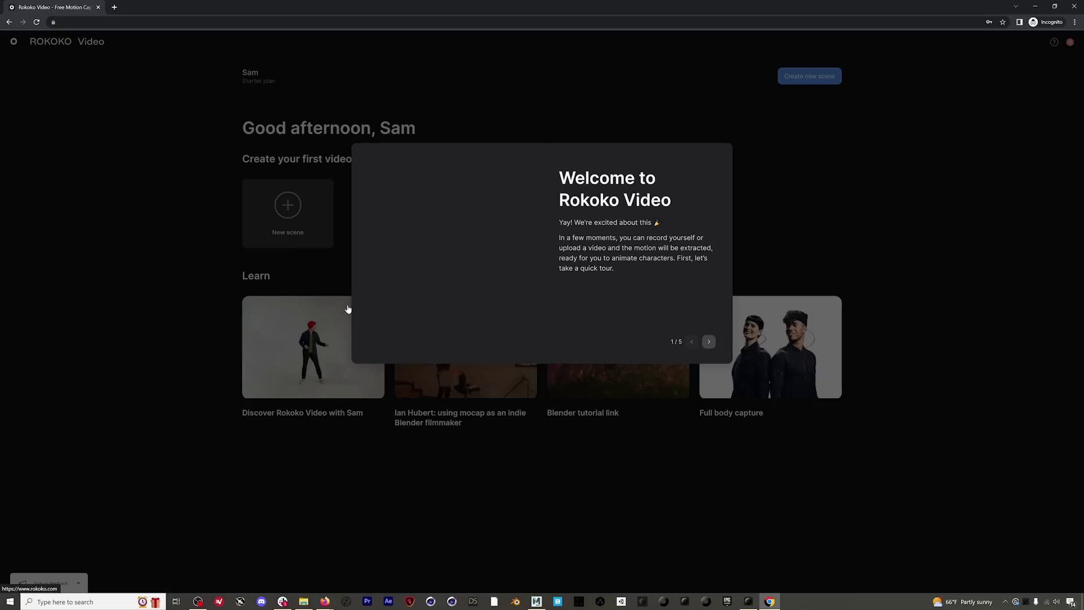
Step: Page through the five-page welcome tour and close it with Start creating
{"action": "left_click", "coordinate": [709, 343]}
{"action": "left_click", "coordinate": [709, 344]}
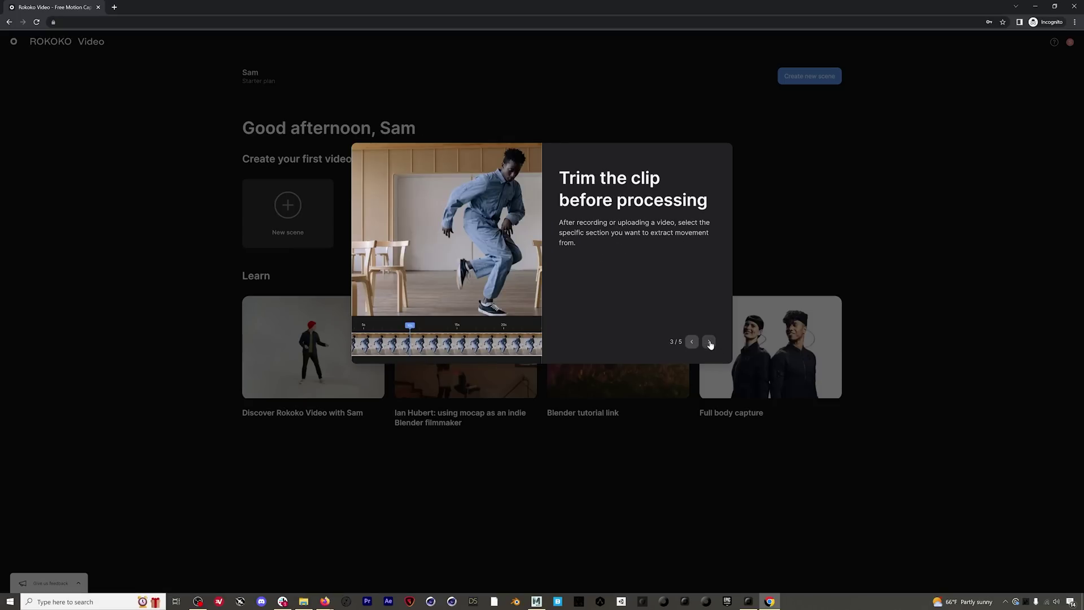
{"action": "left_click", "coordinate": [709, 343]}
{"action": "left_click", "coordinate": [709, 342]}
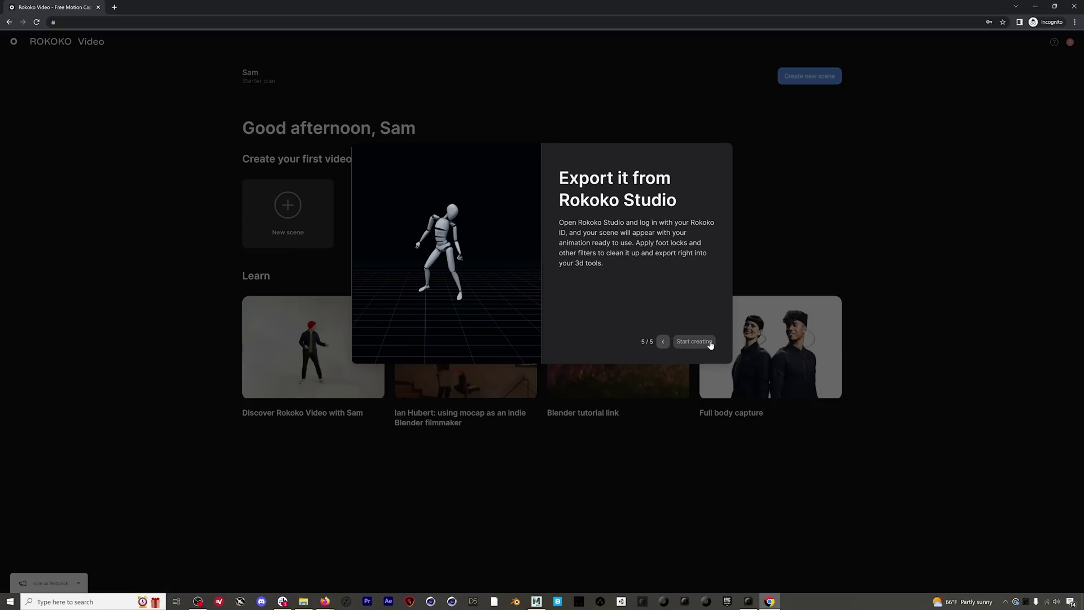
{"action": "left_click", "coordinate": [697, 343]}
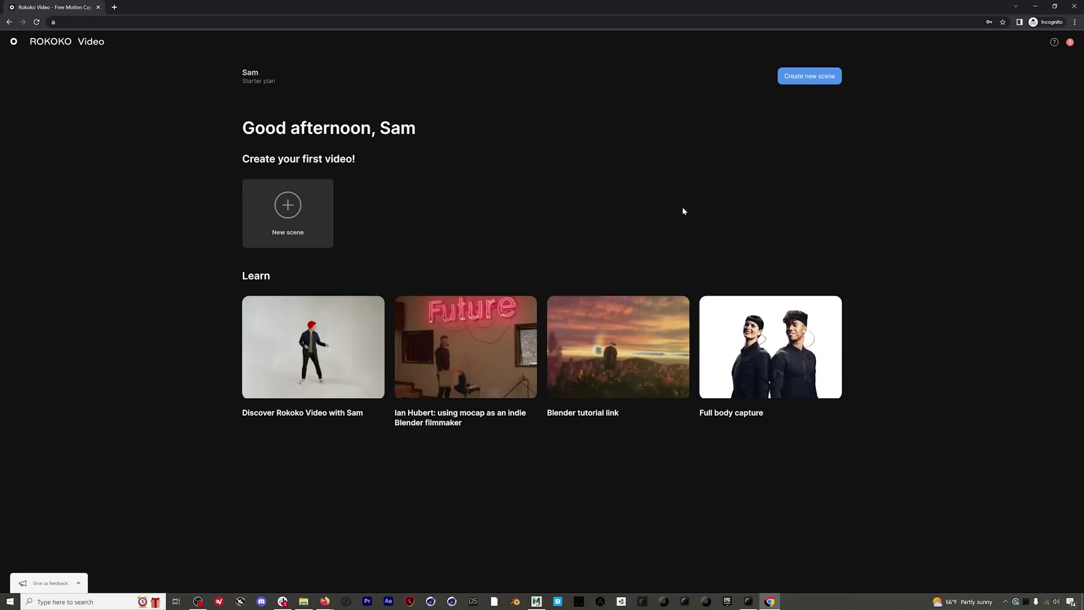
Step: Create the scene 'RokokoVideoTest01' and choose recording with the device camera
{"action": "left_click", "coordinate": [817, 80]}
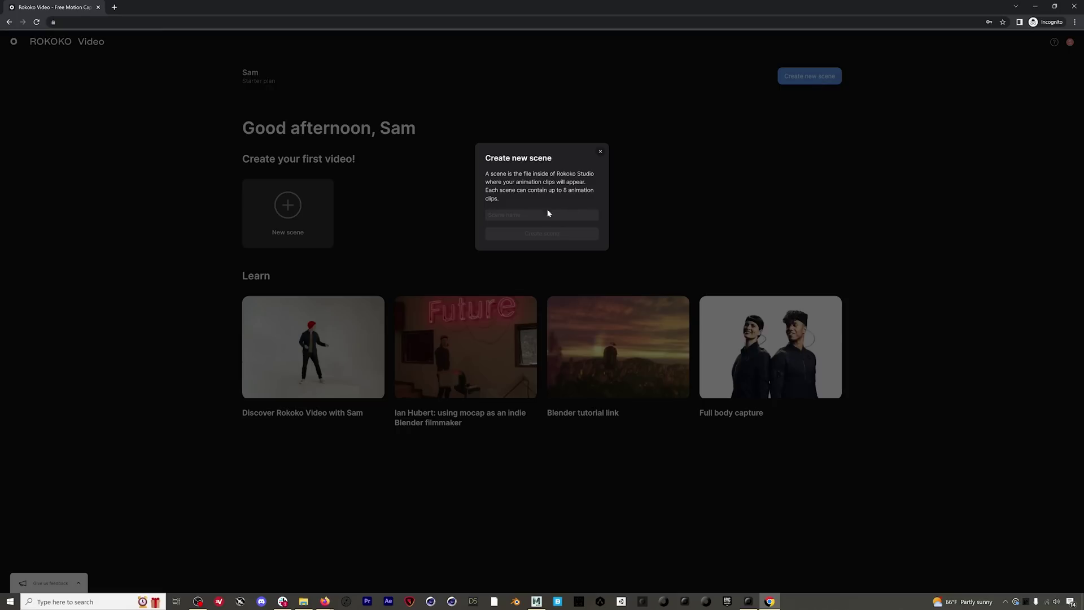
{"action": "type", "text": "Rok"}
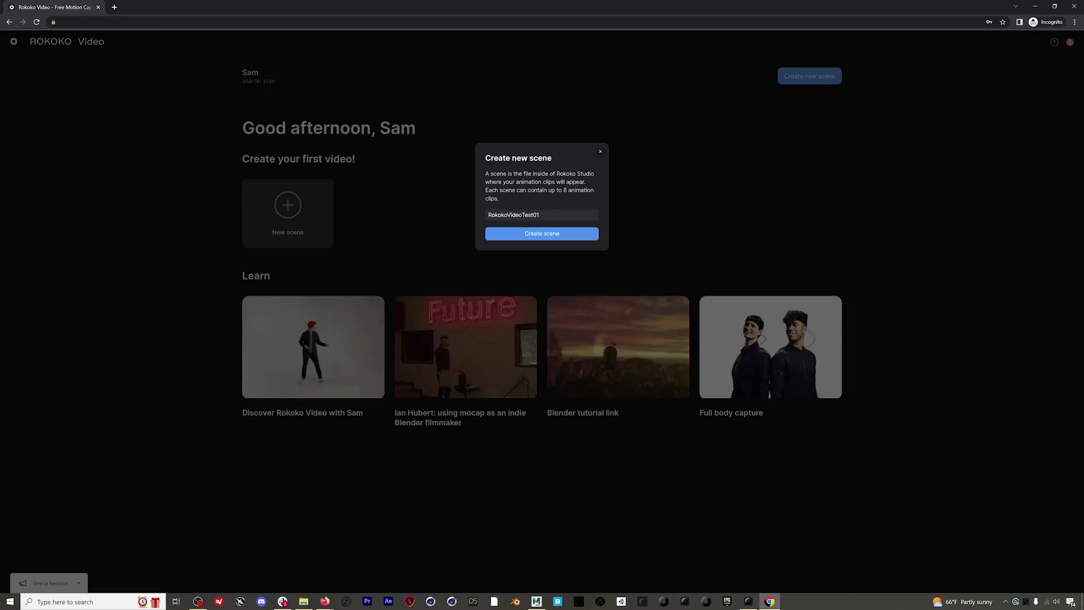
{"action": "type", "text": "okoVideoTest01"}
{"action": "left_click", "coordinate": [543, 235]}
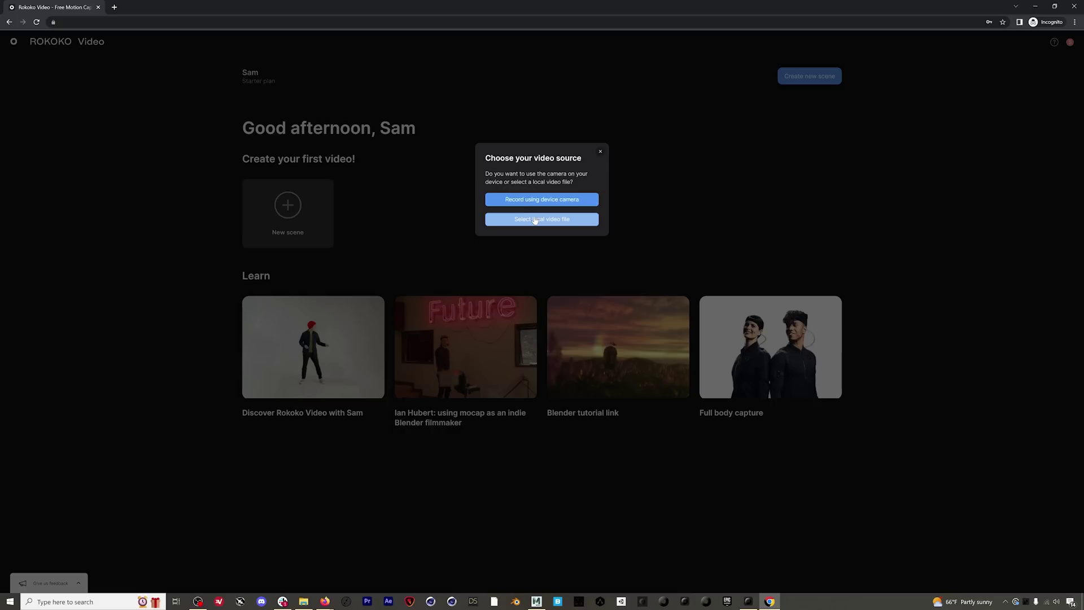
{"action": "left_click", "coordinate": [594, 200]}
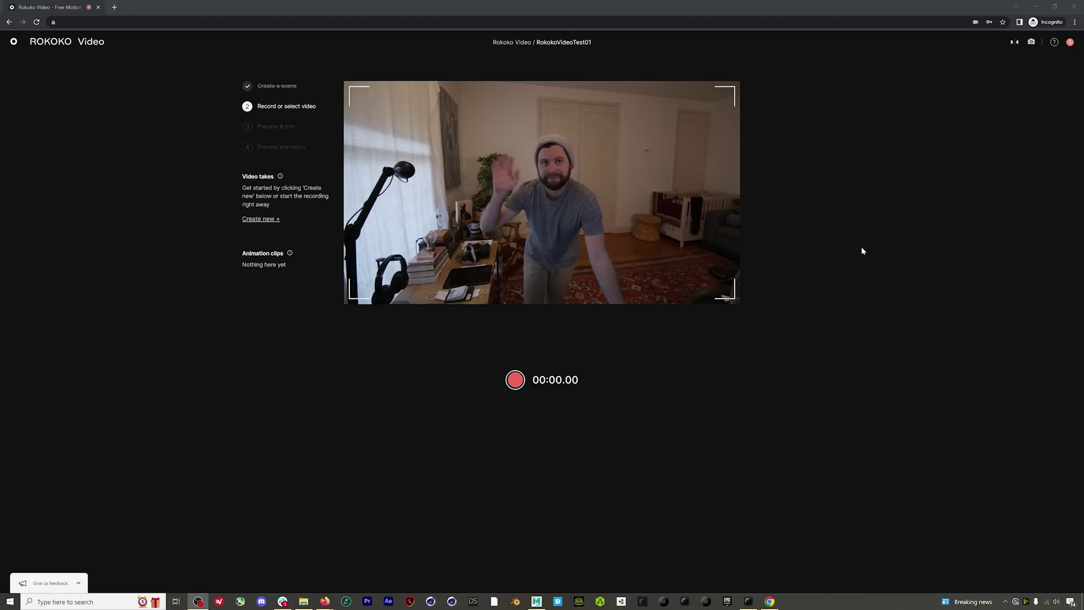
{"action": "left_click", "coordinate": [1014, 43]}
{"action": "left_click", "coordinate": [1014, 42]}
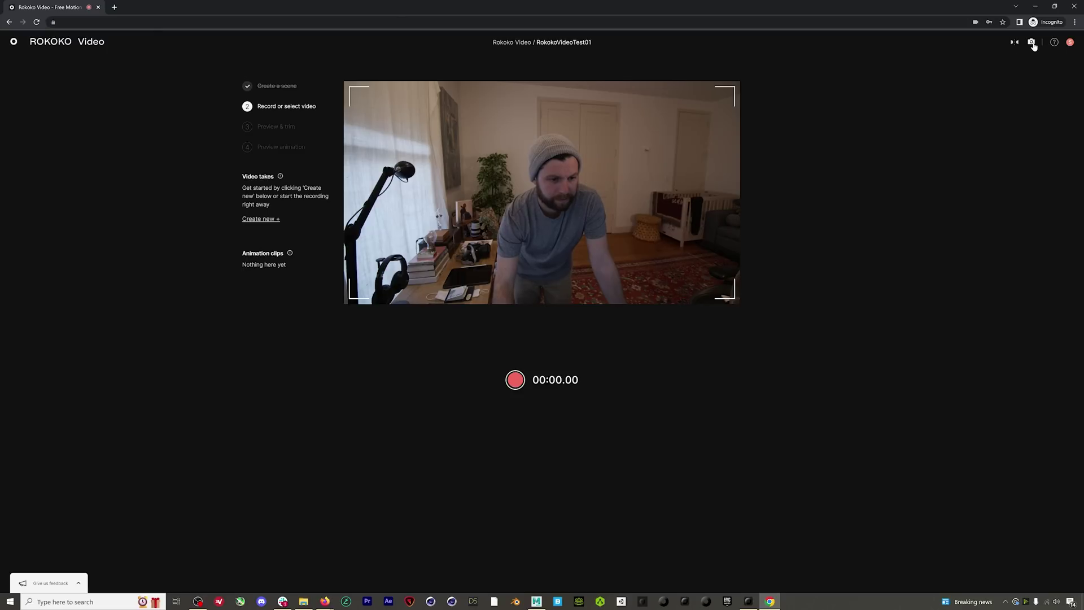
{"action": "left_click", "coordinate": [1032, 42]}
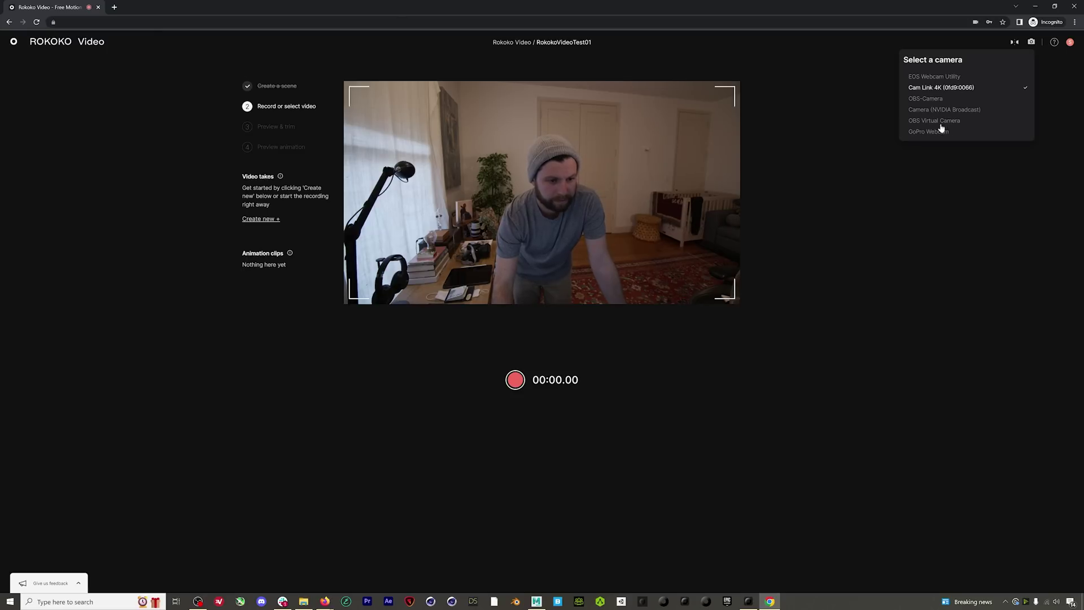
{"action": "left_click", "coordinate": [883, 184]}
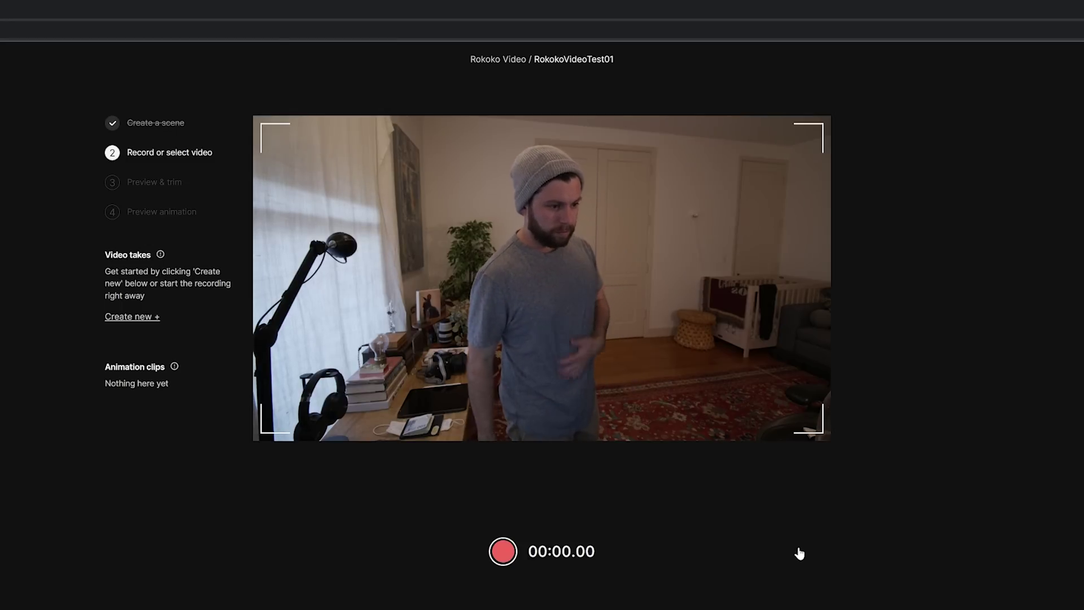
Step: Record a roughly 12-second webcam take, 'New Recording 1', of full-body movement
{"action": "left_click", "coordinate": [503, 552]}
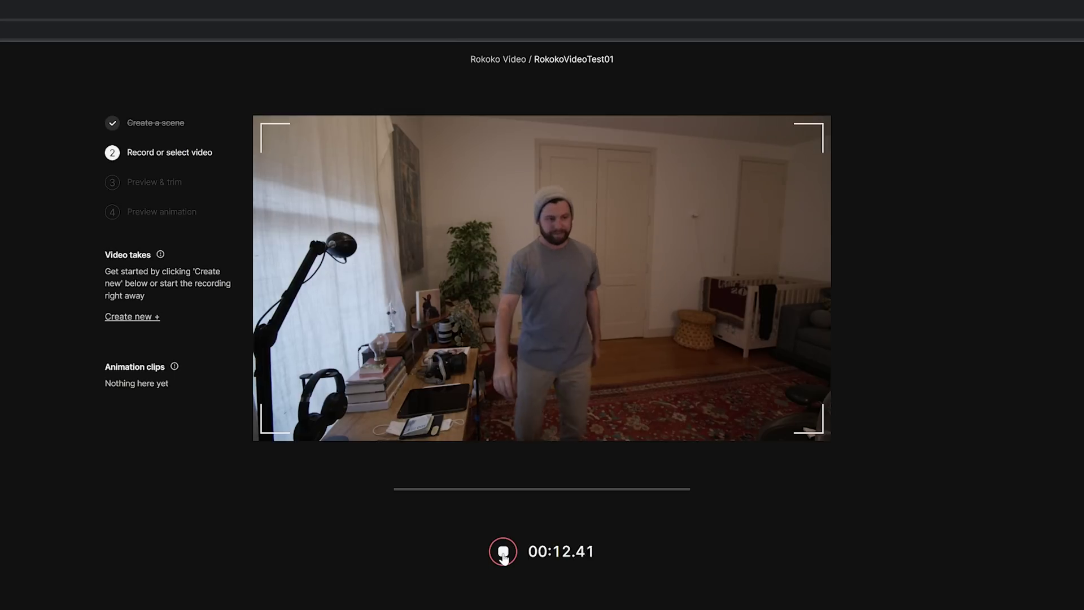
{"action": "left_click", "coordinate": [503, 556]}
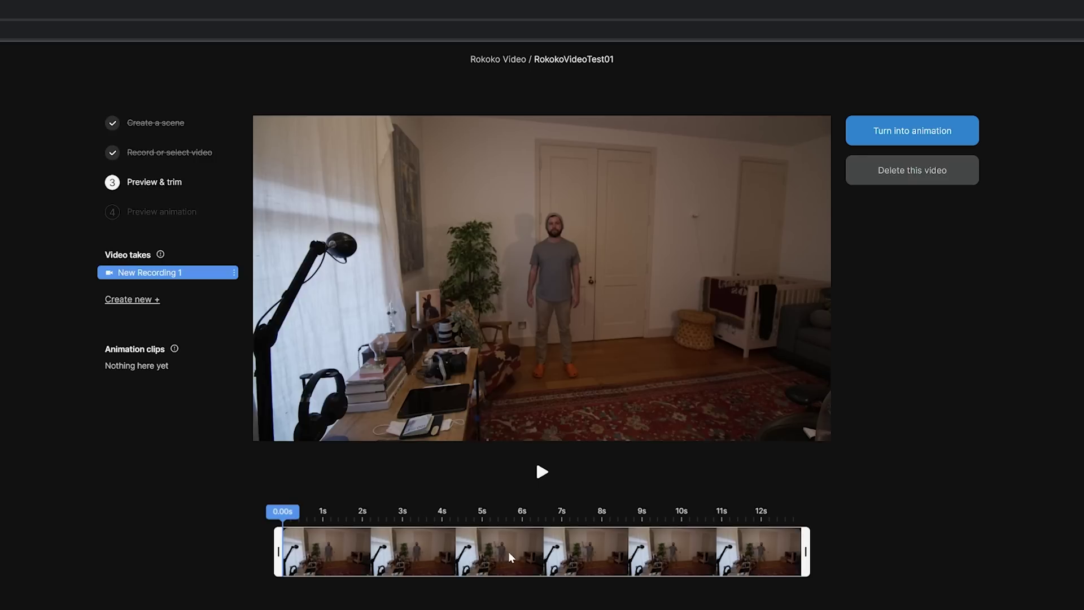
Step: Trim the take to end at 10.79s and play then pause the preview
{"action": "left_click_drag", "start_coordinate": [811, 559], "coordinate": [714, 519]}
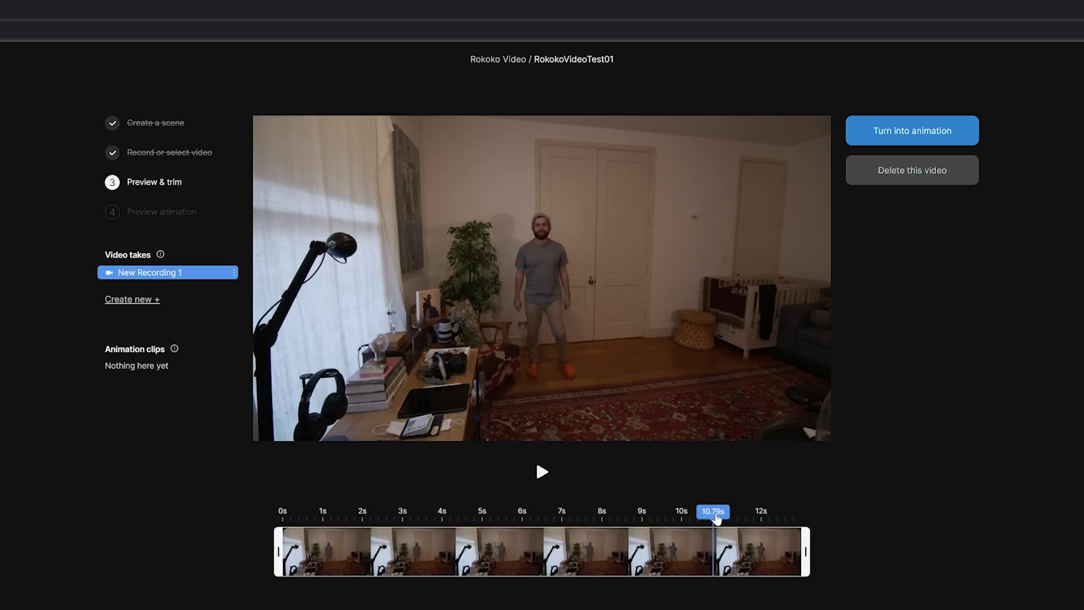
{"action": "left_click_drag", "start_coordinate": [806, 559], "coordinate": [730, 560]}
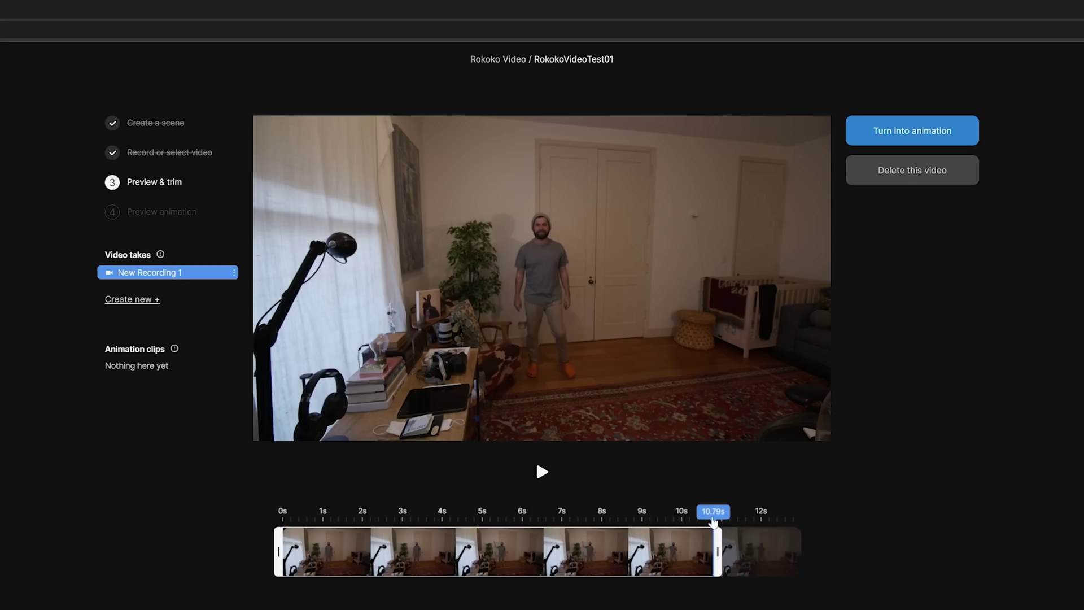
{"action": "left_click", "coordinate": [537, 473]}
{"action": "left_click", "coordinate": [542, 474]}
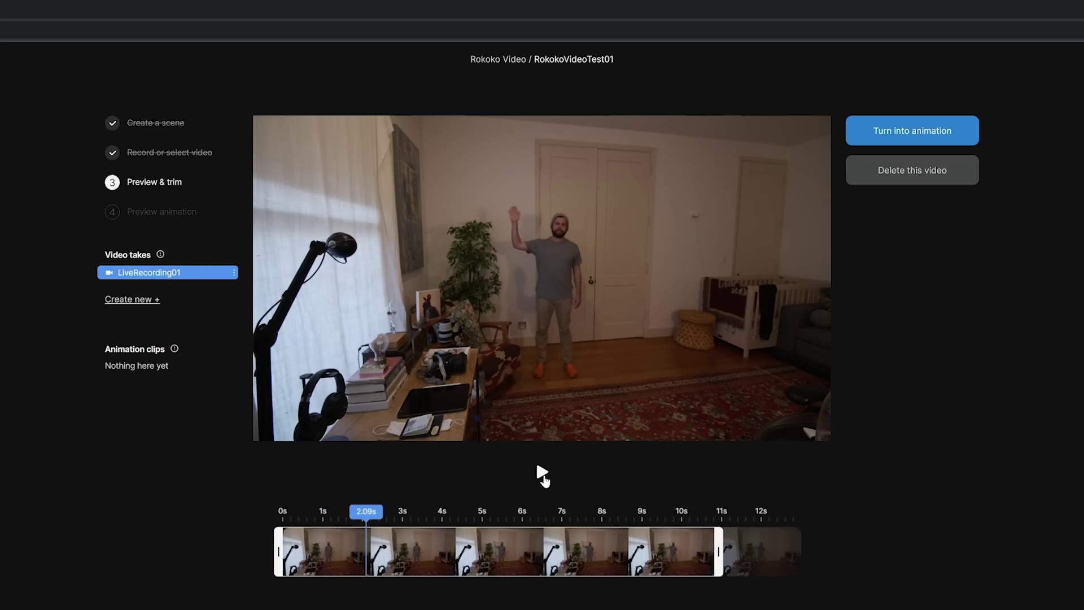
Step: Send the trimmed LiveRecording01 take for processing with Turn into animation
{"action": "left_click", "coordinate": [912, 137]}
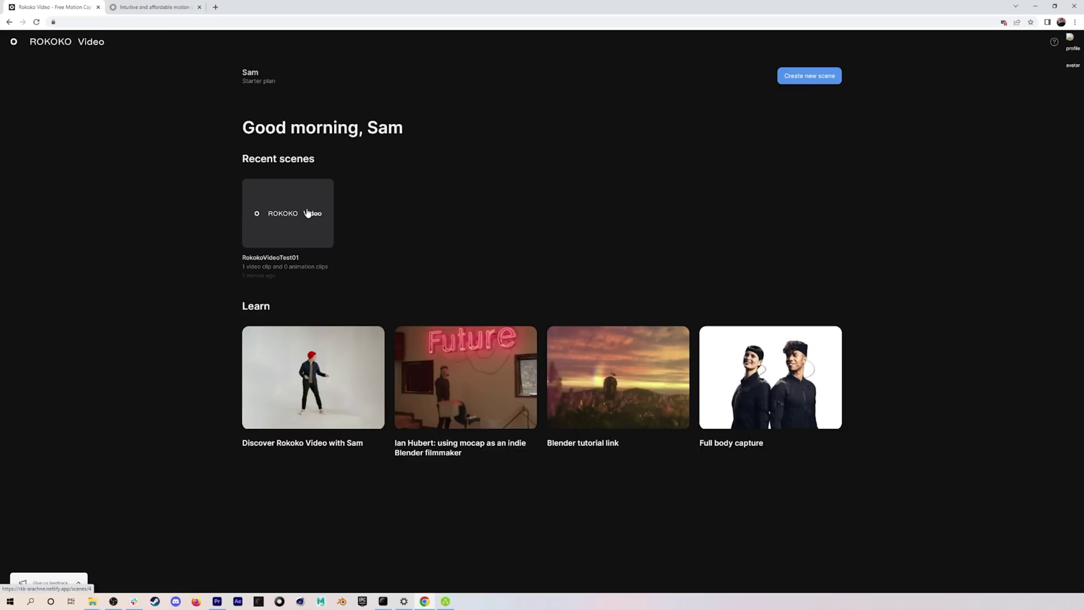
Step: Create scene 'RokokoVideoTest02' and upload the local dance video file into it
{"action": "left_click", "coordinate": [821, 76]}
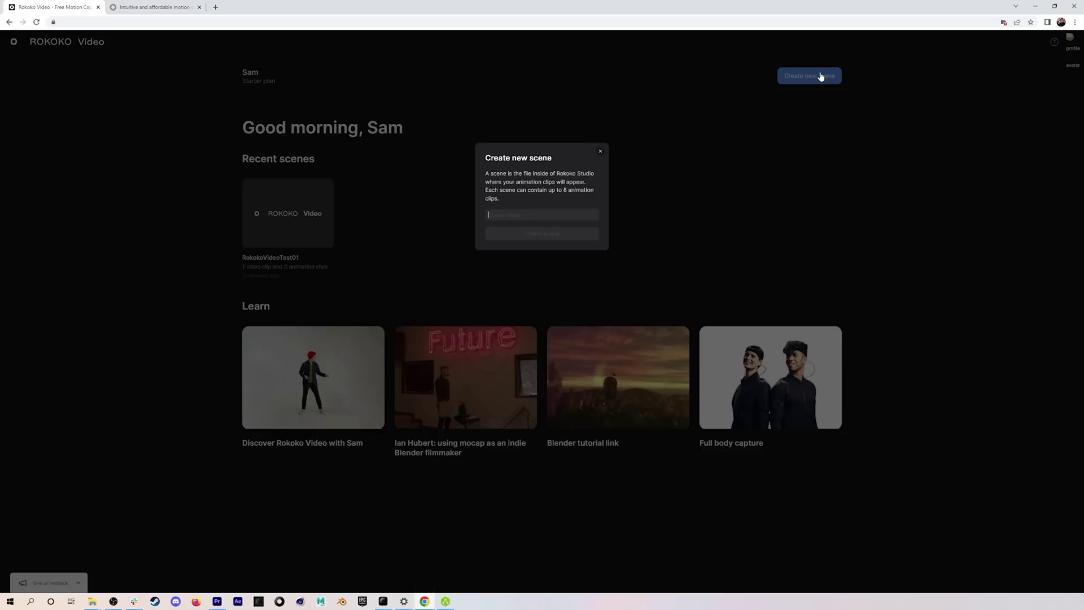
{"action": "type", "text": "Rc"}
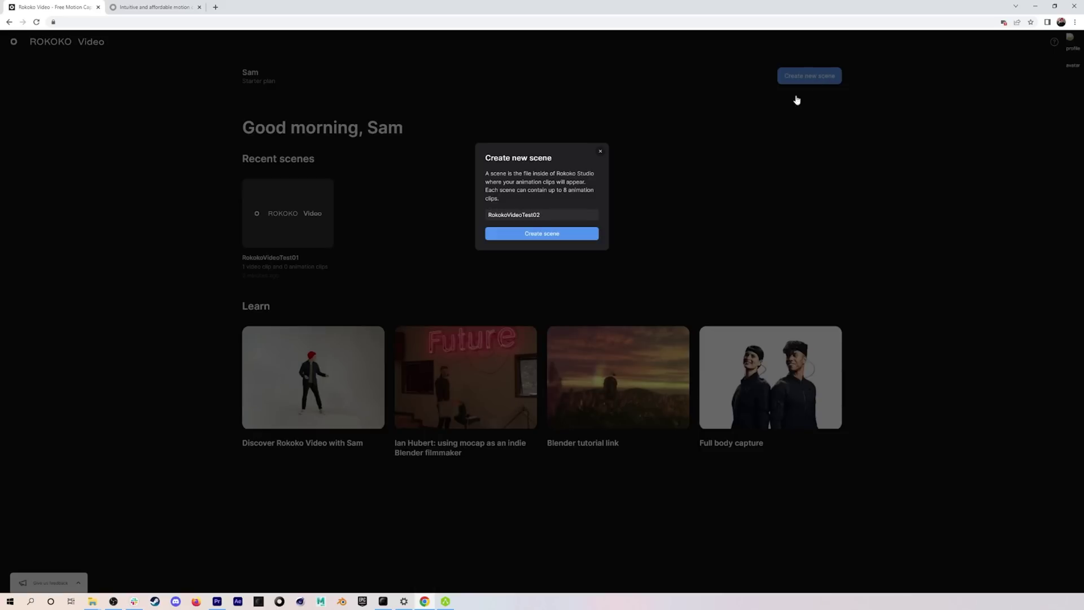
{"action": "left_click", "coordinate": [533, 235]}
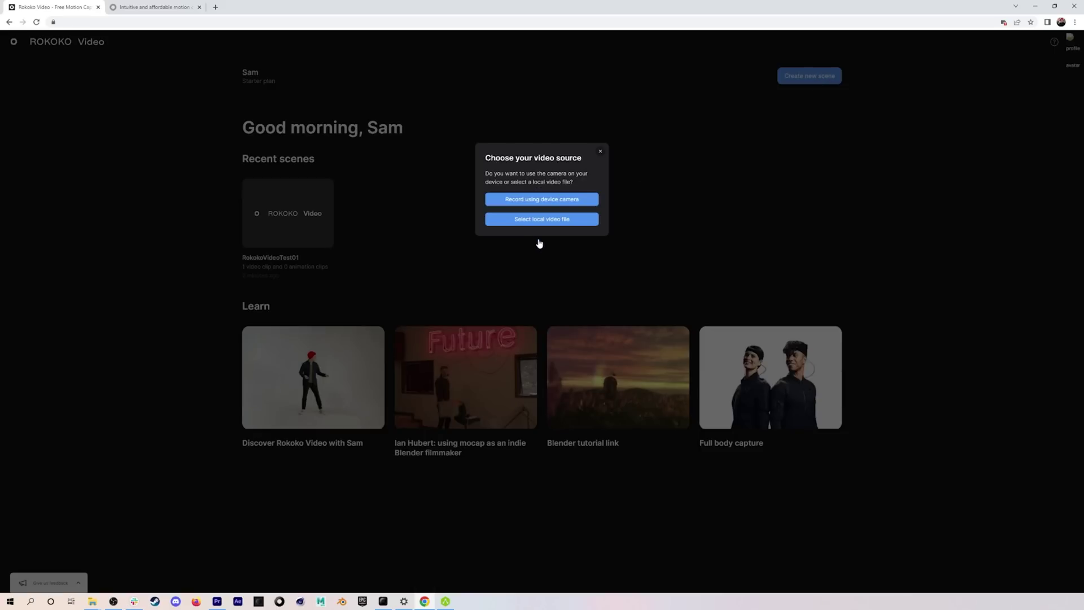
{"action": "left_click", "coordinate": [572, 221]}
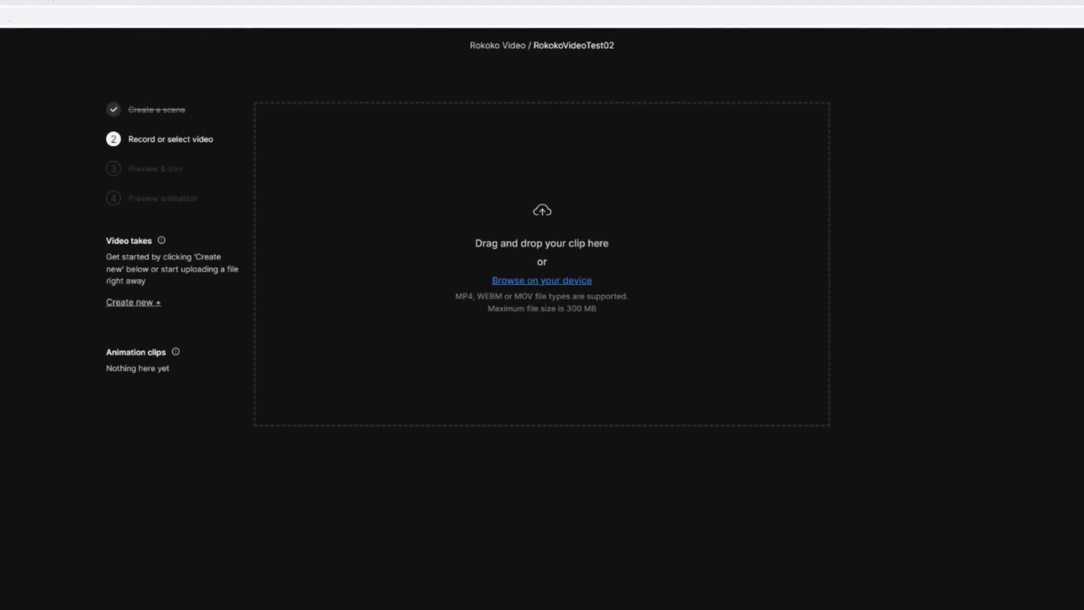
{"action": "left_click_drag", "start_coordinate": [249, 268], "coordinate": [549, 254]}
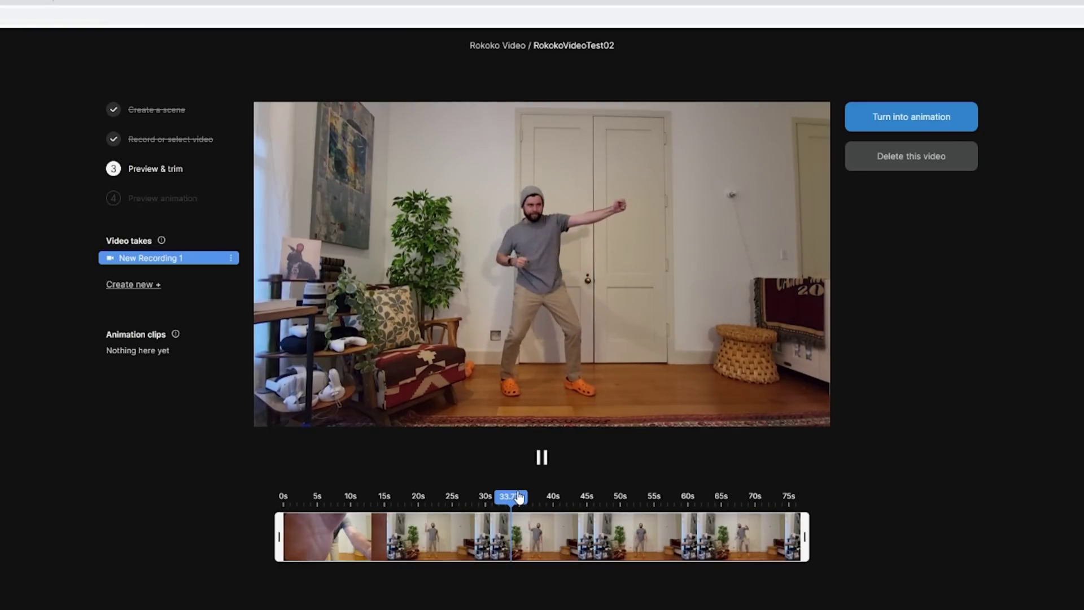
Step: Scrub the dance video and trim it to the span from about 52.9s to 65.08s
{"action": "left_click", "coordinate": [523, 497]}
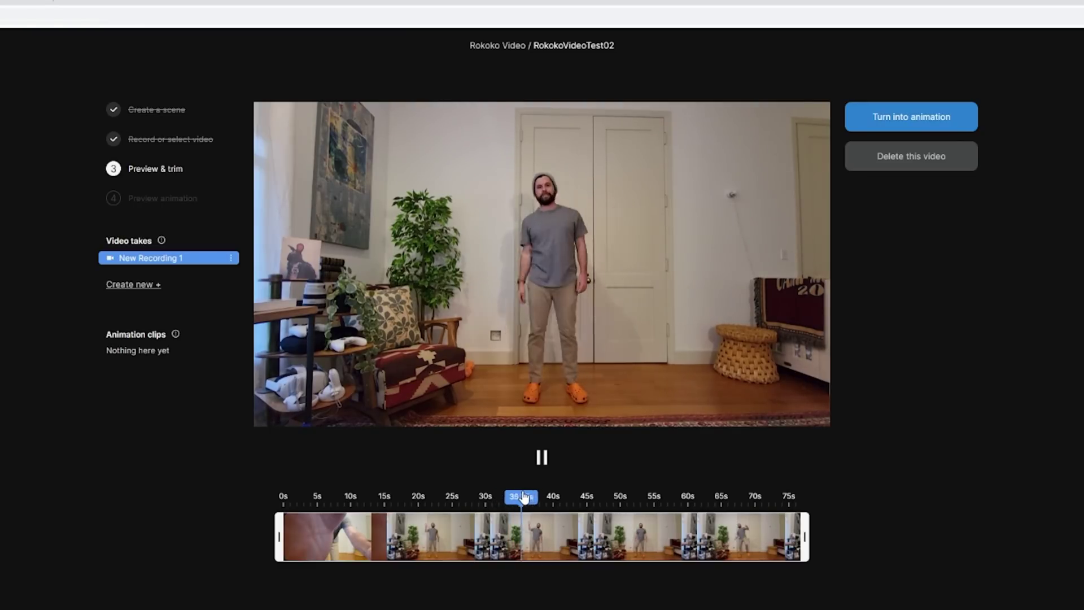
{"action": "left_click_drag", "start_coordinate": [524, 497], "coordinate": [621, 500]}
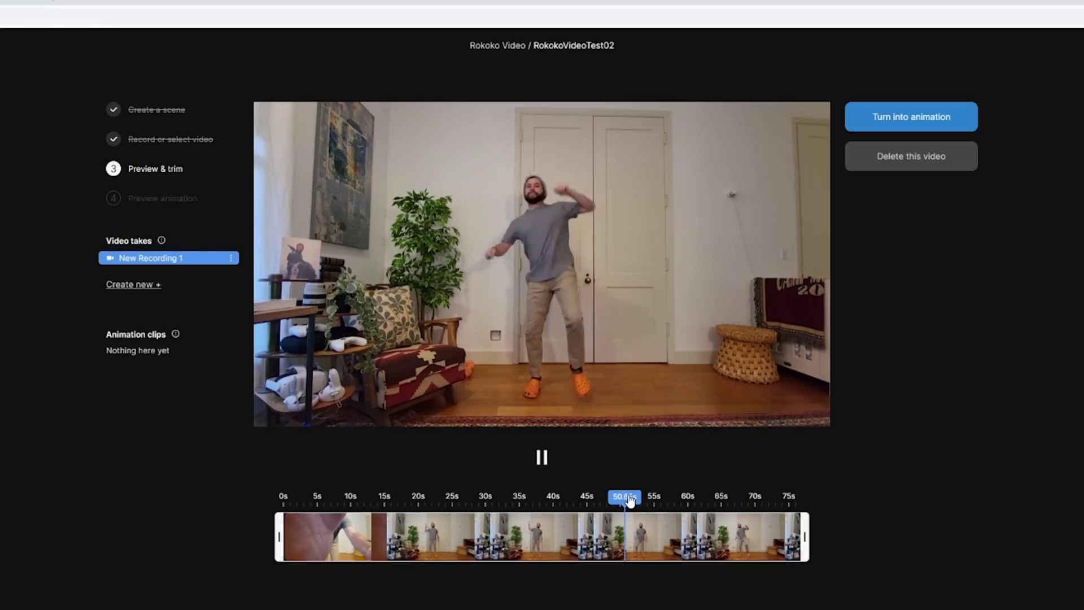
{"action": "left_click", "coordinate": [277, 535]}
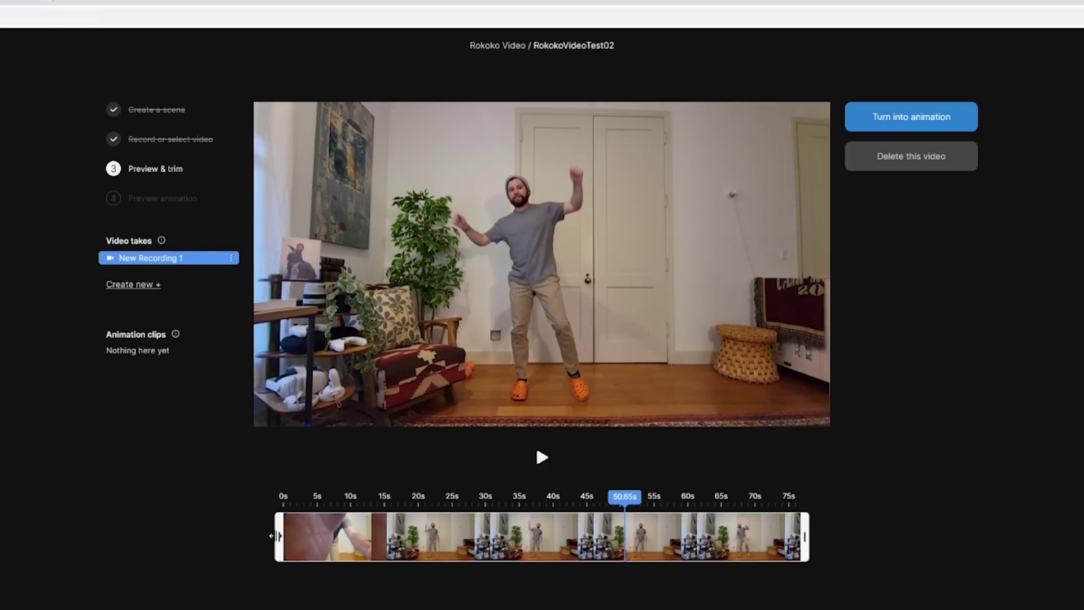
{"action": "left_click_drag", "start_coordinate": [277, 535], "coordinate": [648, 535]}
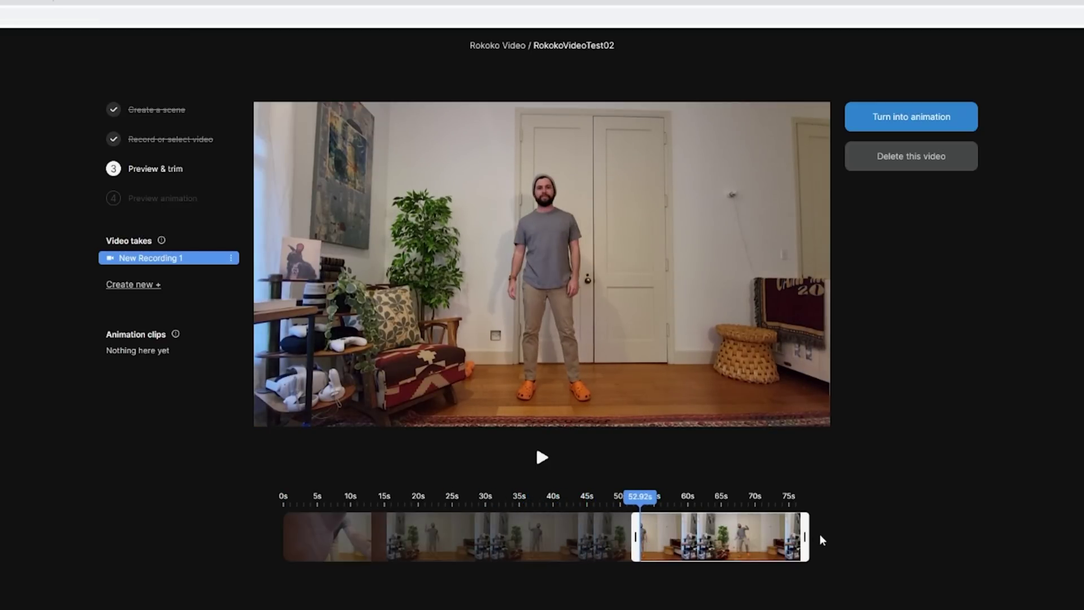
{"action": "left_click_drag", "start_coordinate": [805, 537], "coordinate": [737, 549]}
{"action": "left_click_drag", "start_coordinate": [705, 501], "coordinate": [698, 502]}
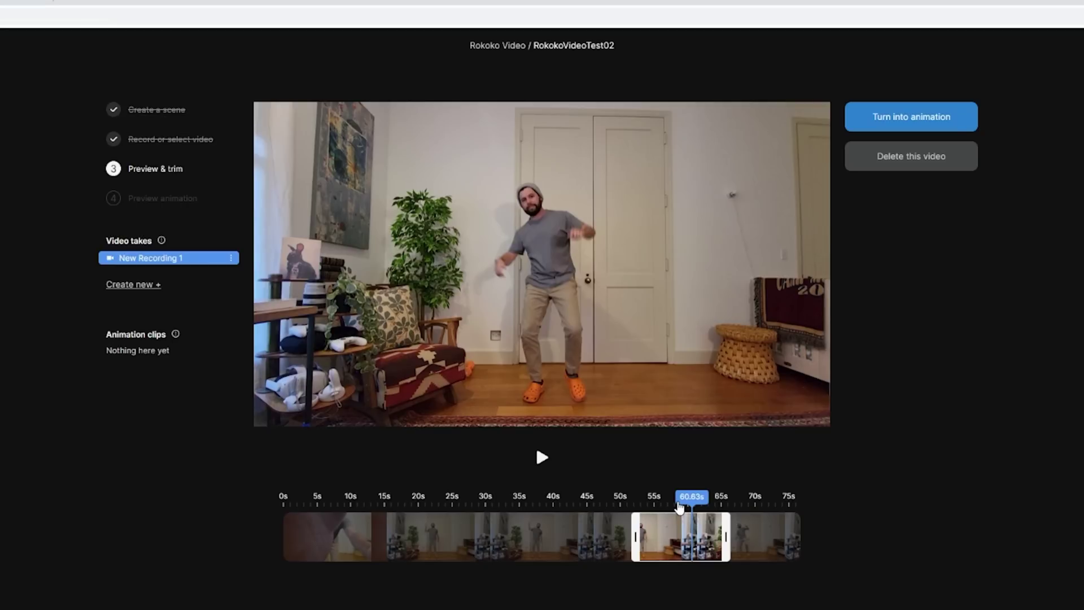
Step: Turn the trimmed dance take into animation and wait for the Preview animation step
{"action": "left_click", "coordinate": [912, 116]}
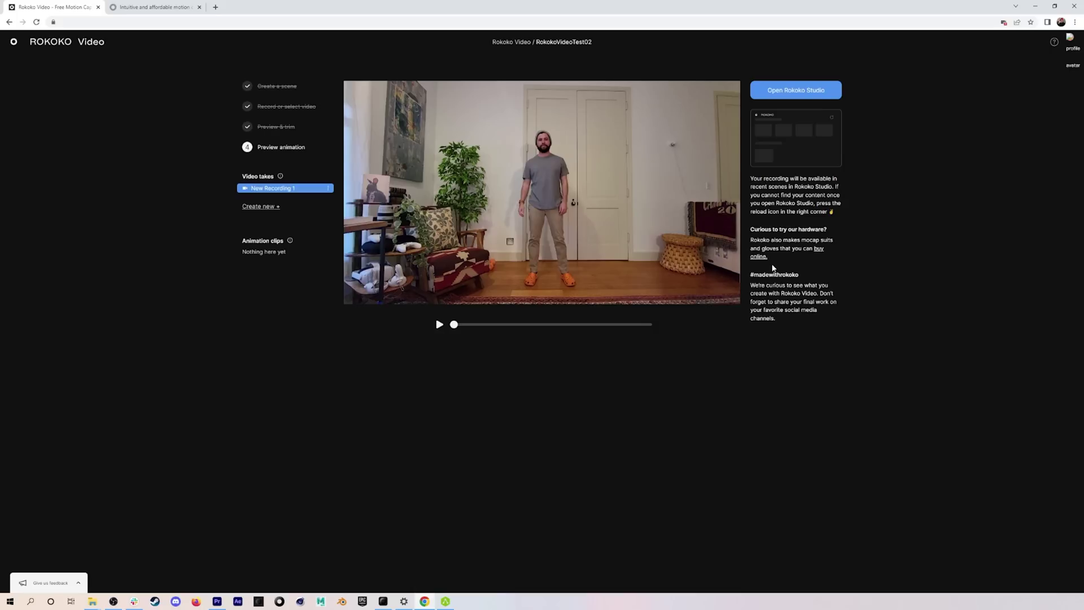
Step: Reach the Rokoko Studio download page via Products > Studio software on the Rokoko website
{"action": "left_click", "coordinate": [131, 7]}
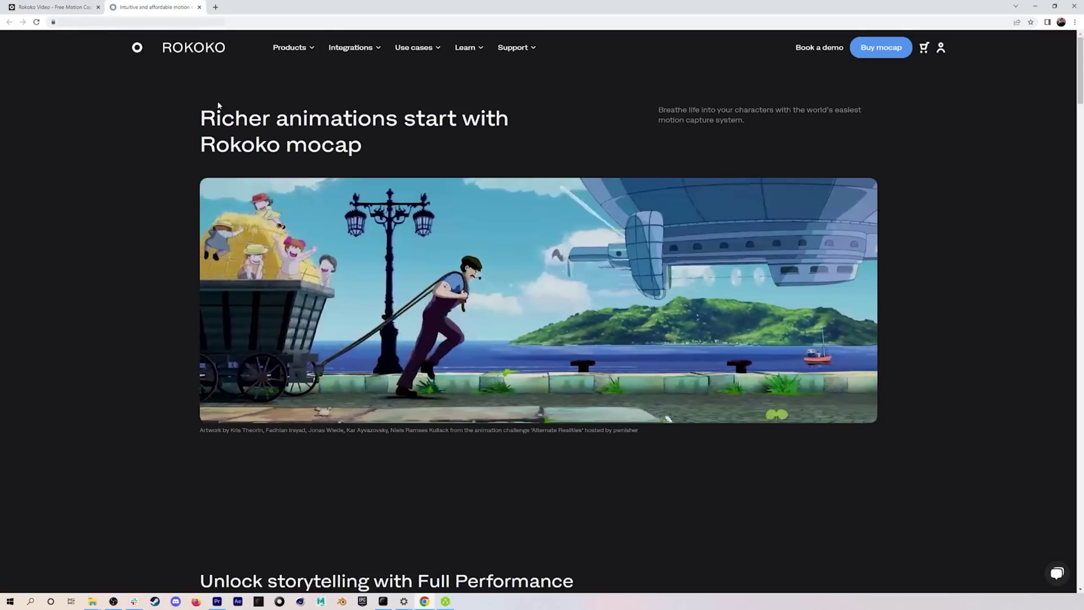
{"action": "left_click", "coordinate": [301, 49]}
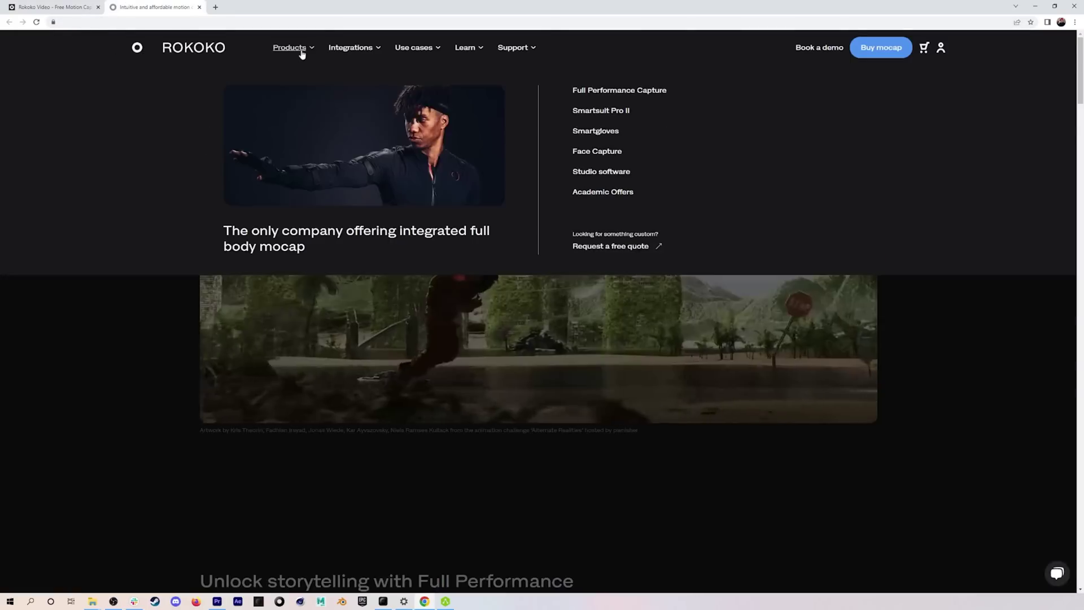
{"action": "left_click", "coordinate": [610, 172]}
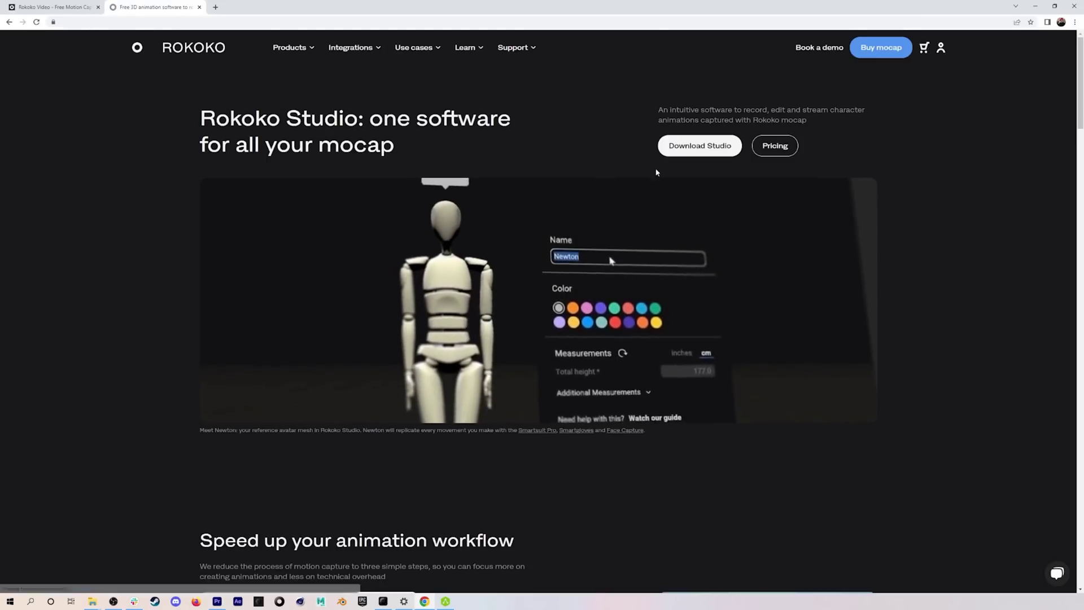
{"action": "left_click", "coordinate": [695, 146]}
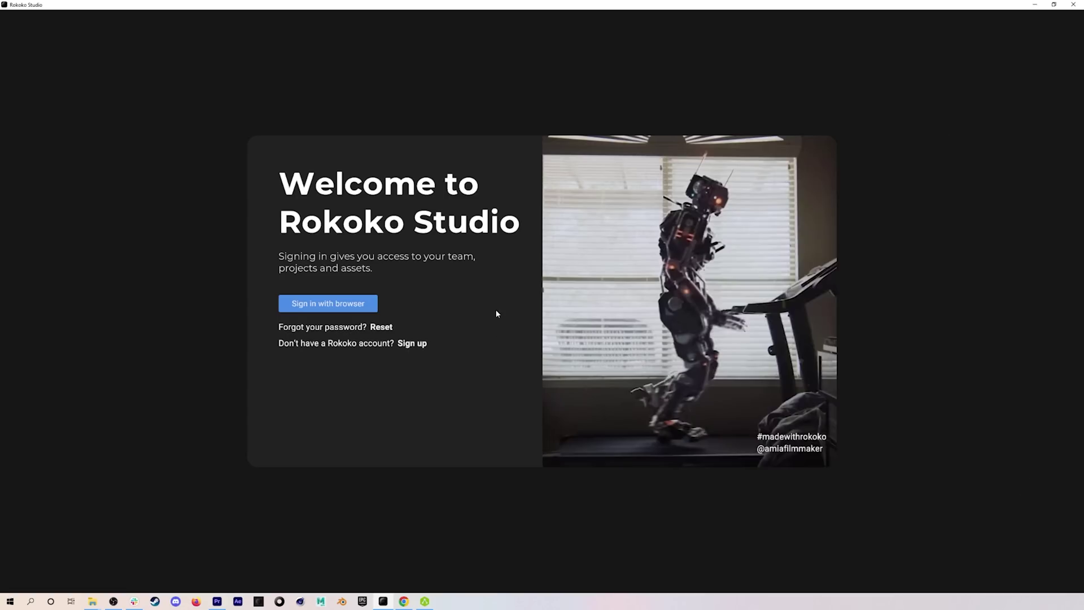
Step: Start browser sign-in for Rokoko Studio and enter the account e-mail
{"action": "left_click", "coordinate": [335, 305]}
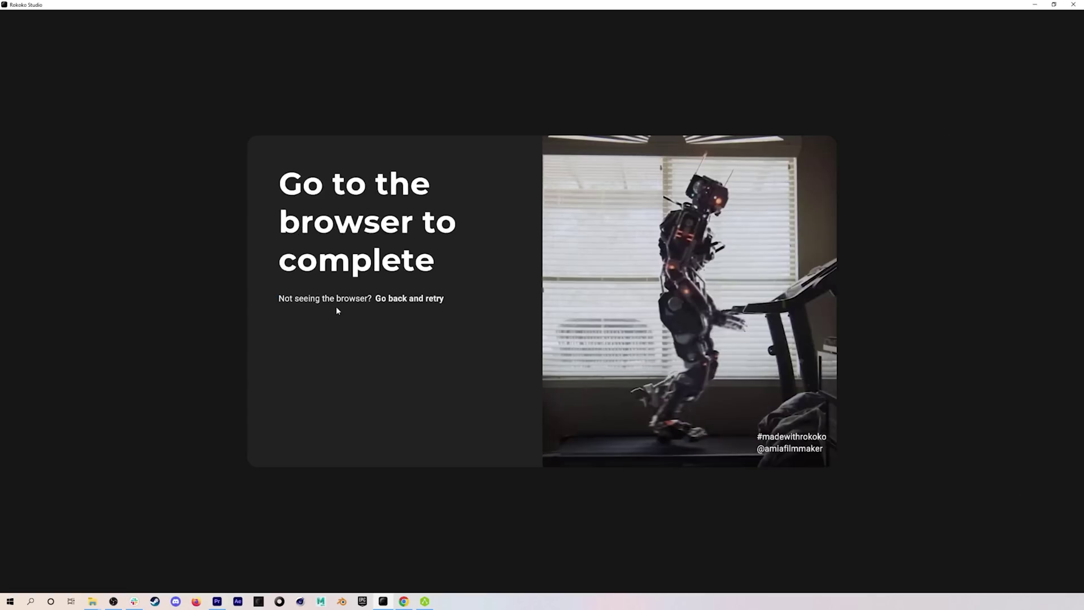
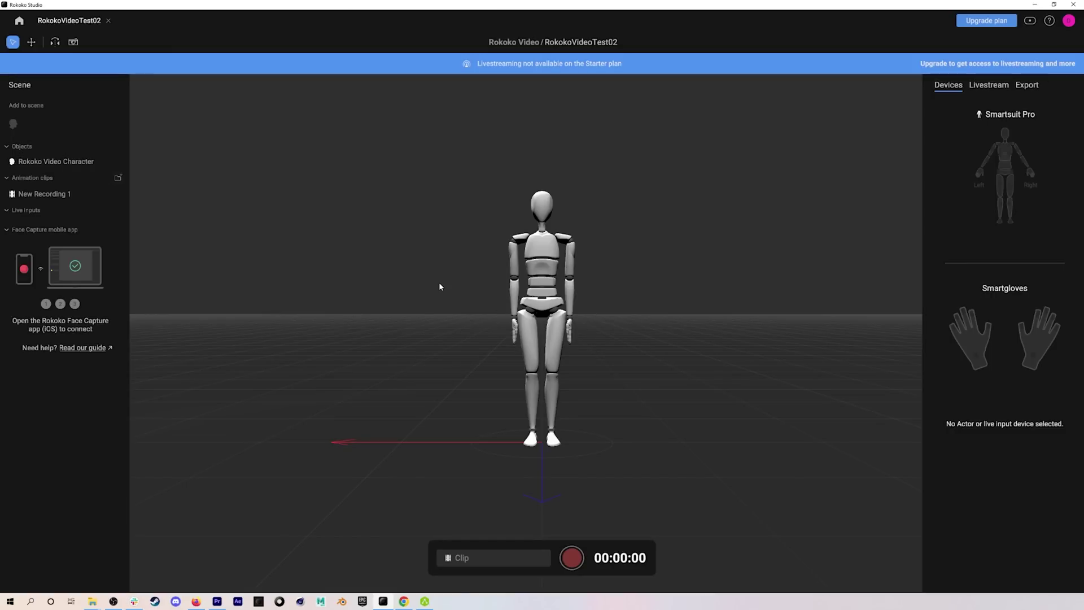
Step: Open New Recording 1 in Clip View, play its timeline with foot locks, then stop playback
{"action": "left_click", "coordinate": [34, 194]}
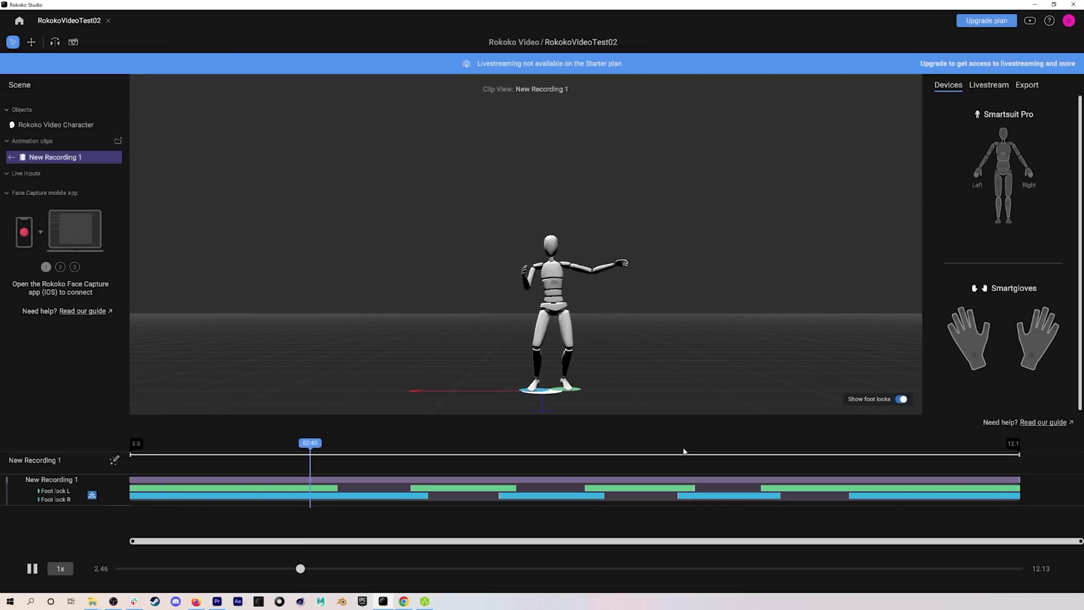
{"action": "left_click", "coordinate": [414, 449]}
{"action": "left_click_drag", "start_coordinate": [413, 449], "coordinate": [311, 450]}
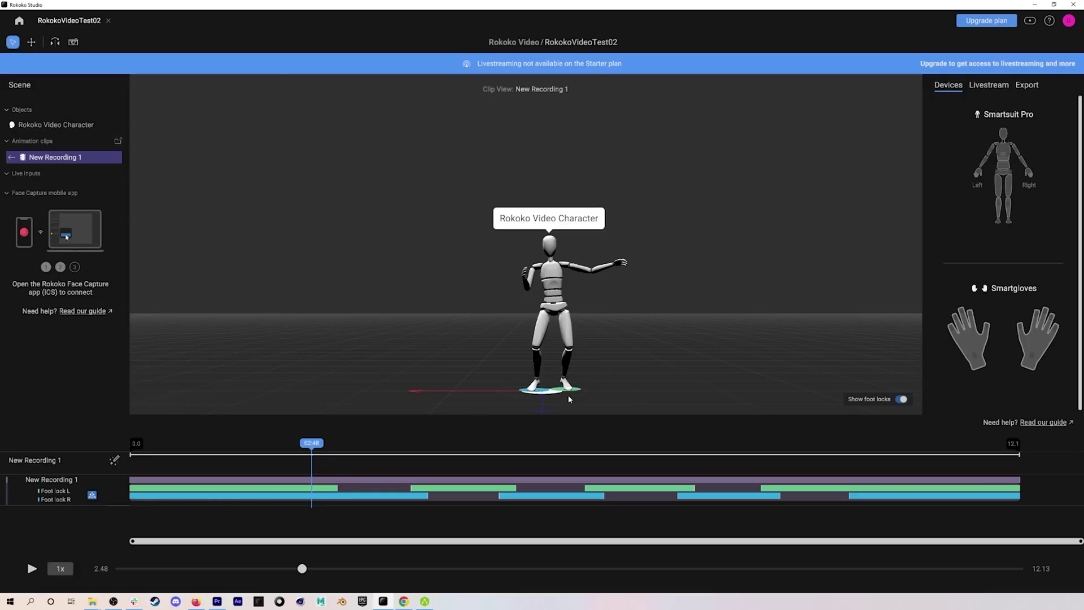
{"action": "left_click_drag", "start_coordinate": [316, 449], "coordinate": [332, 473]}
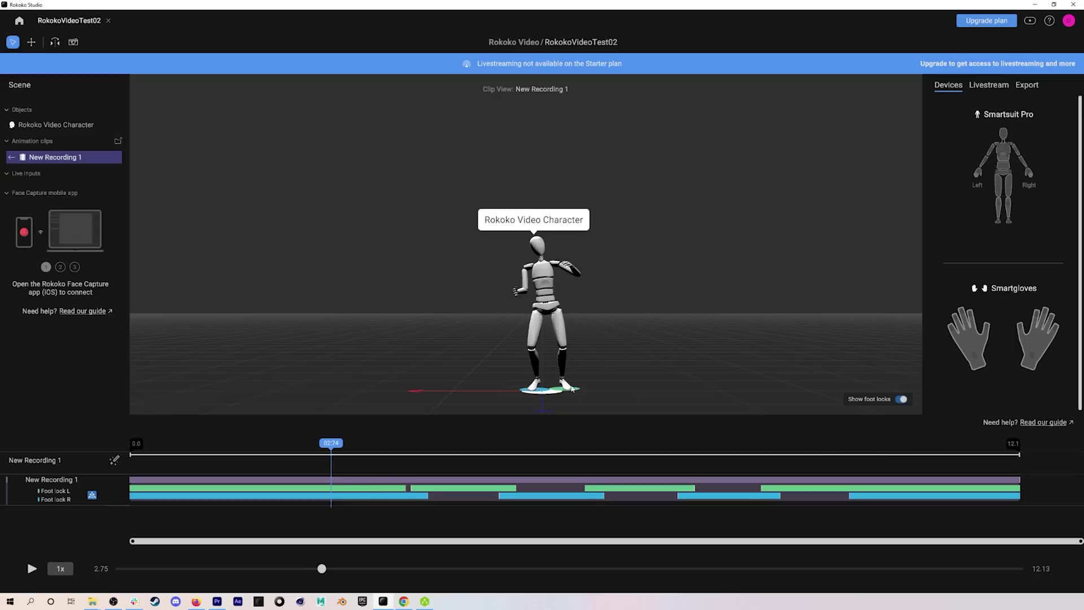
{"action": "key", "text": "space"}
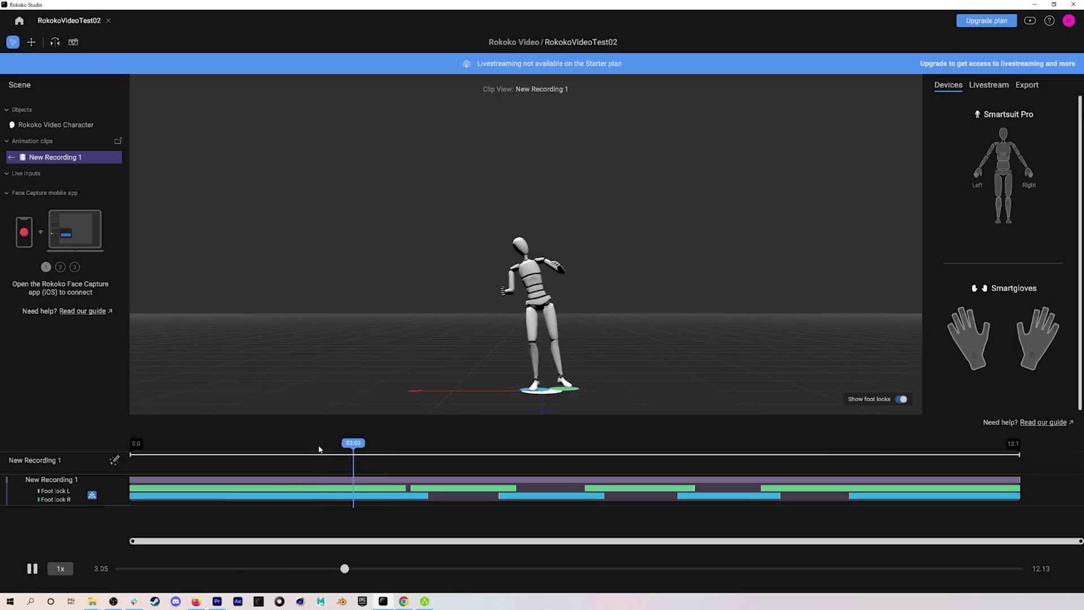
{"action": "left_click_drag", "start_coordinate": [375, 450], "coordinate": [318, 447]}
{"action": "key", "text": "space"}
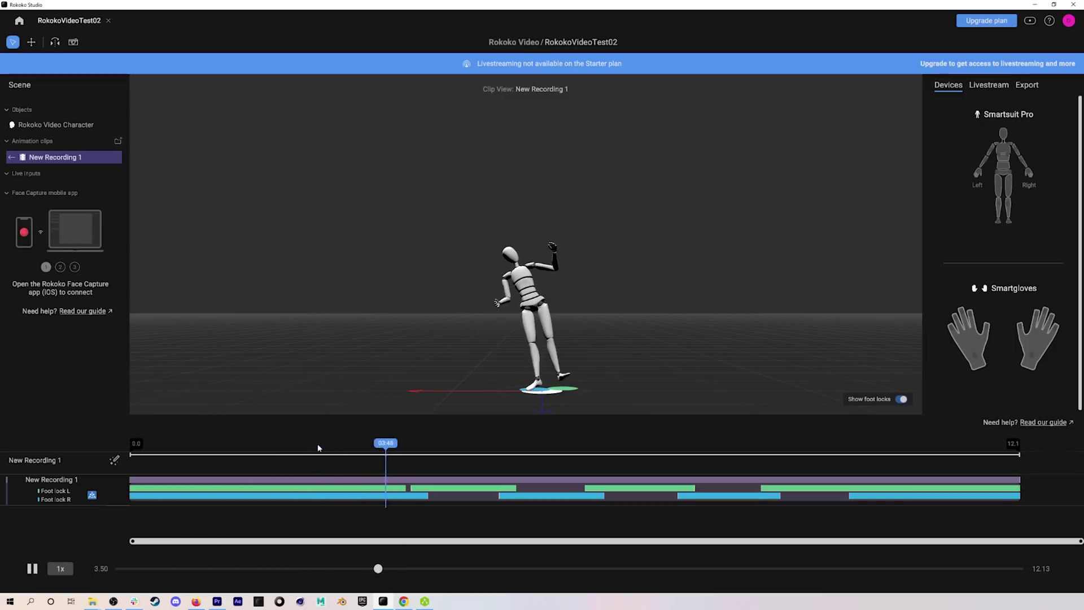
{"action": "left_click", "coordinate": [317, 448]}
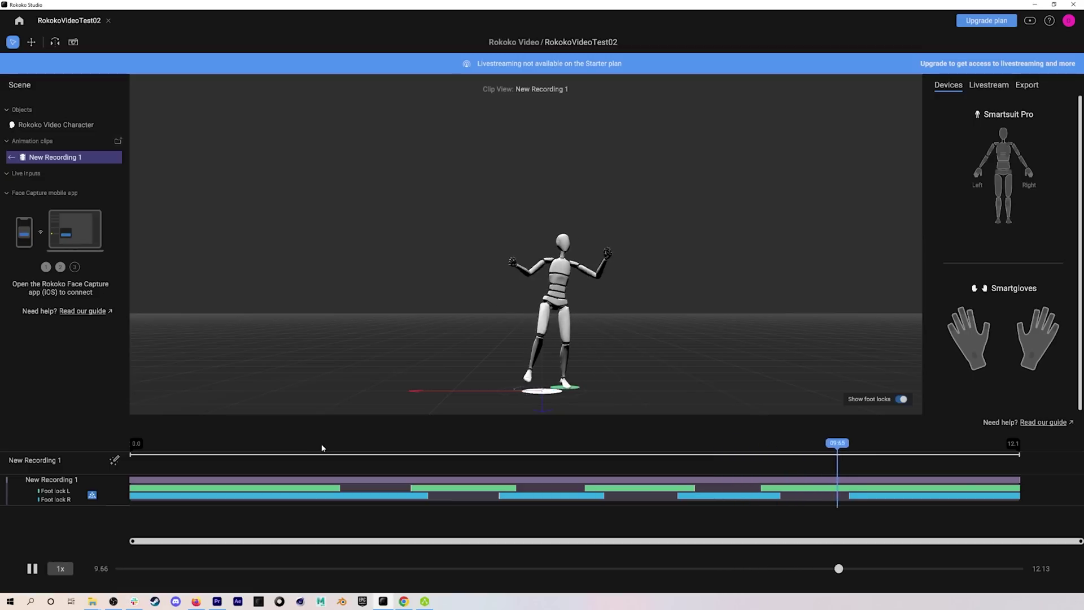
{"action": "key", "text": "space"}
{"action": "left_click_drag", "start_coordinate": [393, 452], "coordinate": [313, 453]}
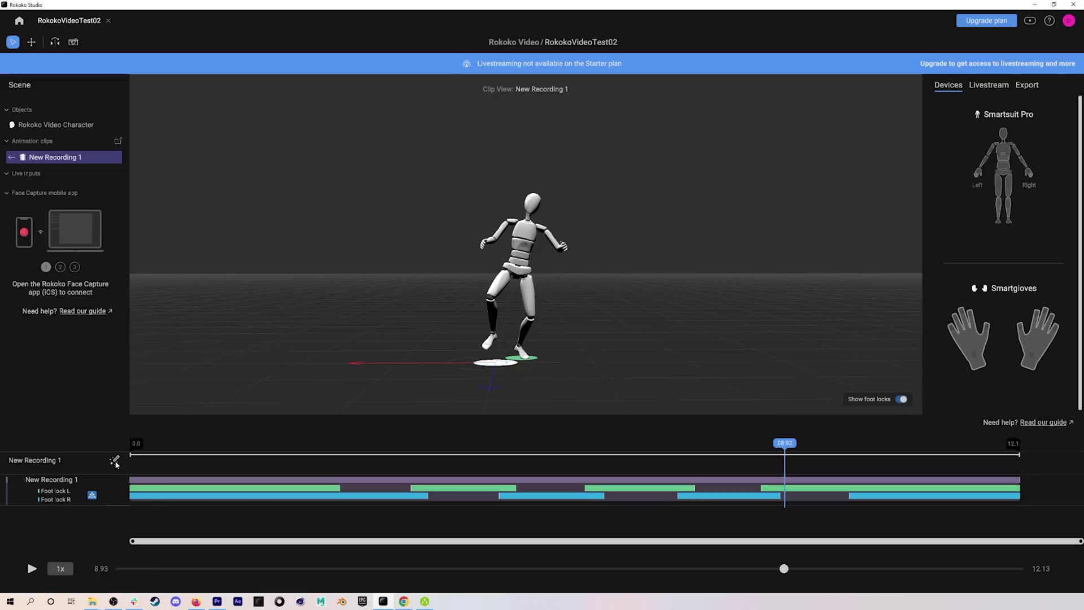
{"action": "left_click", "coordinate": [115, 461]}
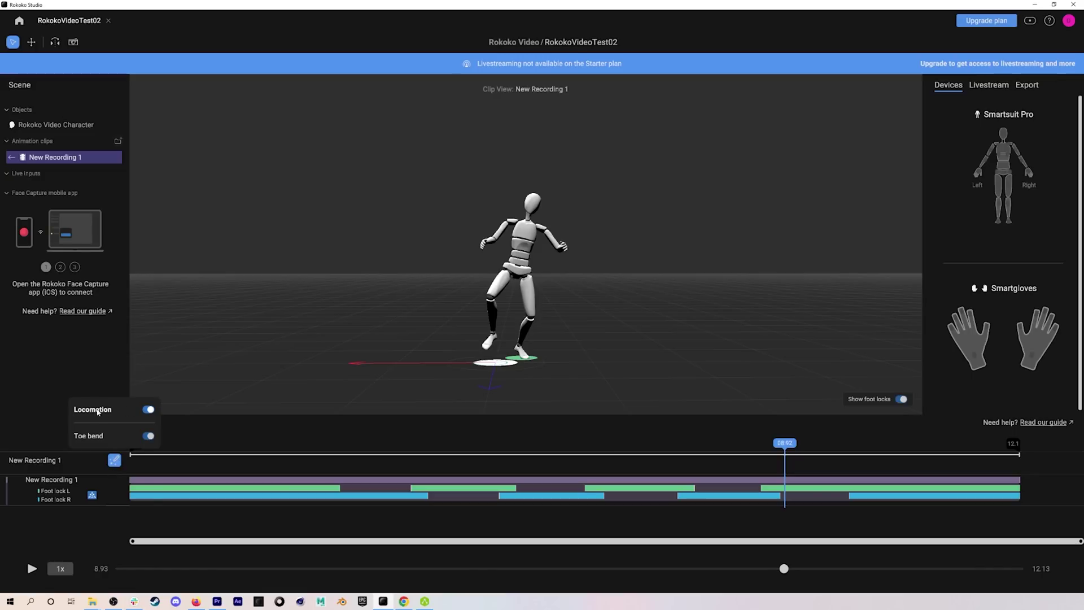
Step: Turn Locomotion cleanup off for New Recording 1, then rewind and play it from the start
{"action": "left_click", "coordinate": [148, 410]}
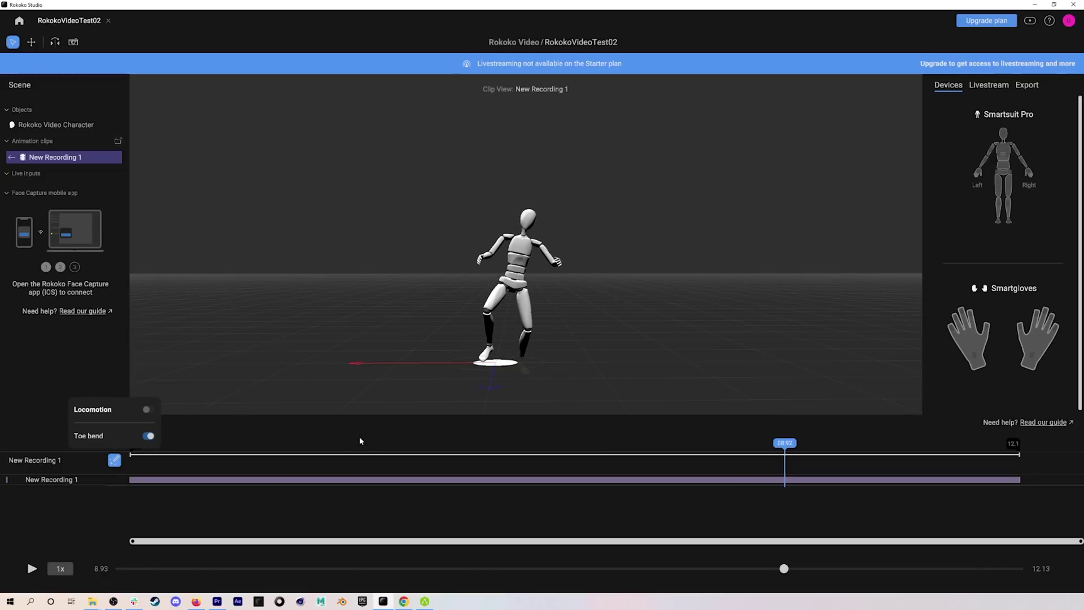
{"action": "left_click", "coordinate": [373, 444]}
{"action": "left_click_drag", "start_coordinate": [208, 451], "coordinate": [133, 452]}
{"action": "key", "text": "space"}
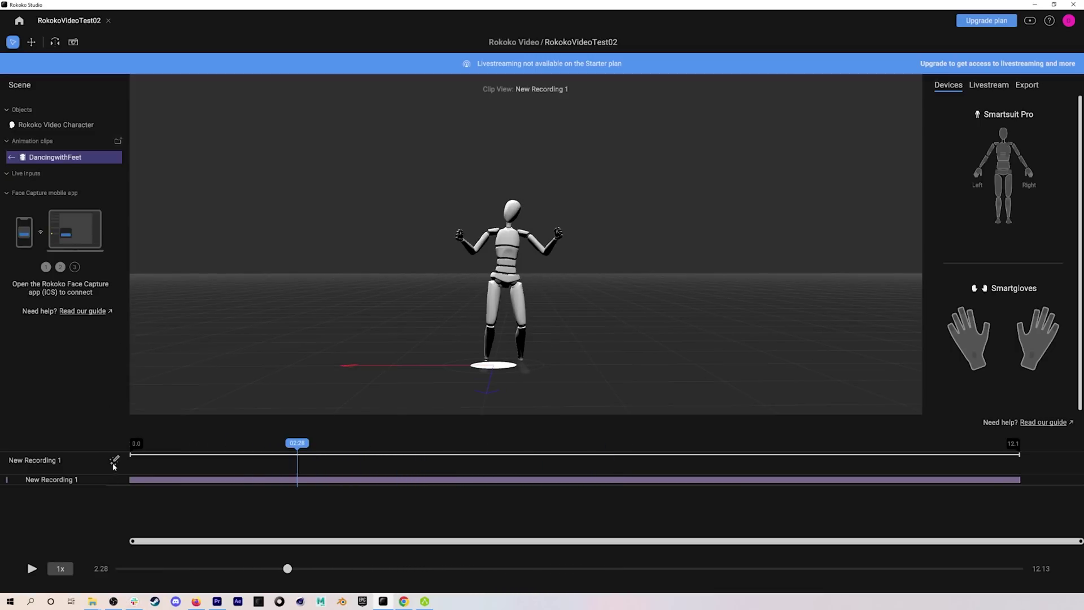
Step: Turn Locomotion foot locking back on in the clip's cleanup options
{"action": "left_click", "coordinate": [114, 462]}
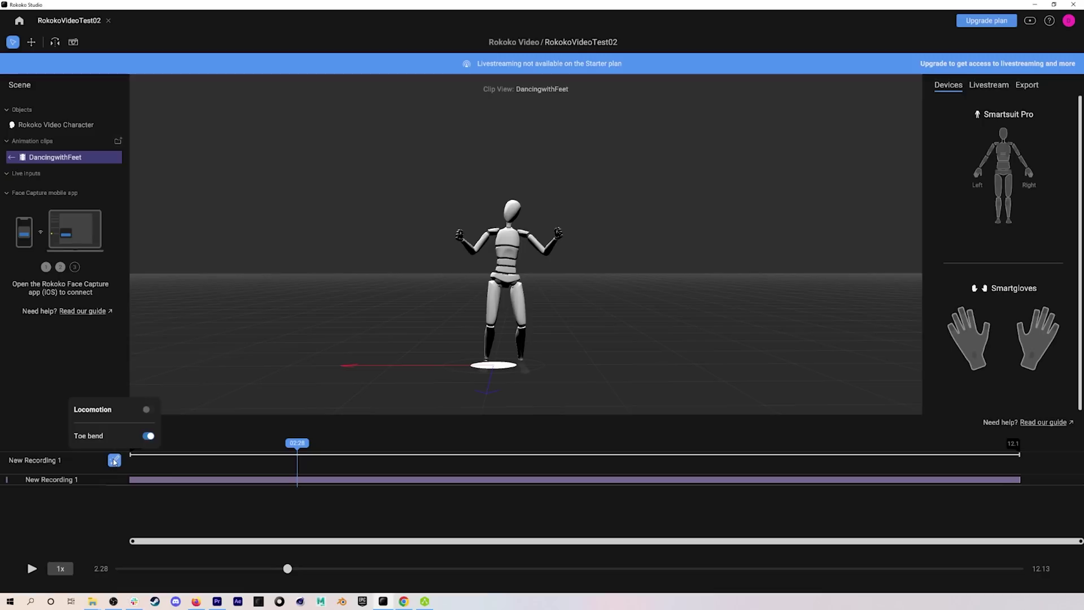
{"action": "left_click", "coordinate": [148, 410]}
{"action": "left_click", "coordinate": [248, 389]}
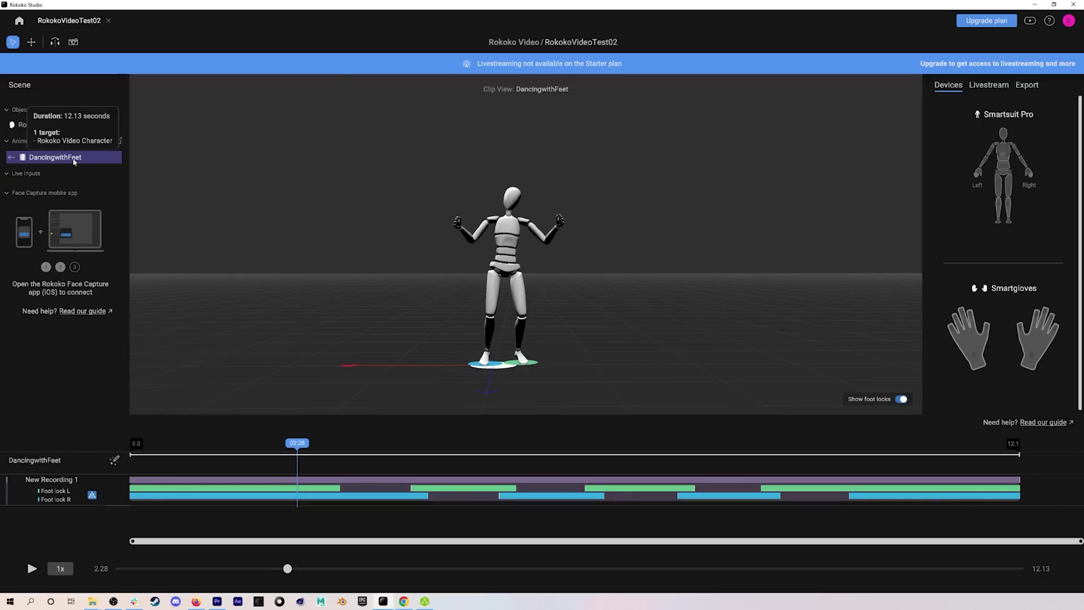
Step: Export DancingwithFeet as an FBX with a HumanIK skeleton and open its output folder
{"action": "right_click", "coordinate": [74, 162]}
{"action": "left_click", "coordinate": [82, 189]}
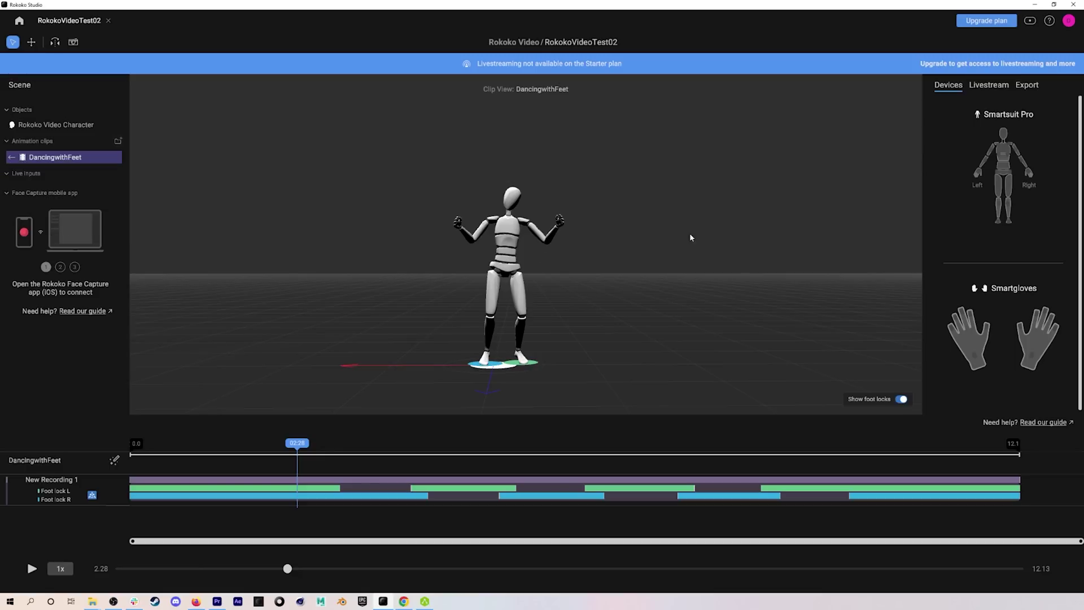
{"action": "left_click", "coordinate": [1024, 84]}
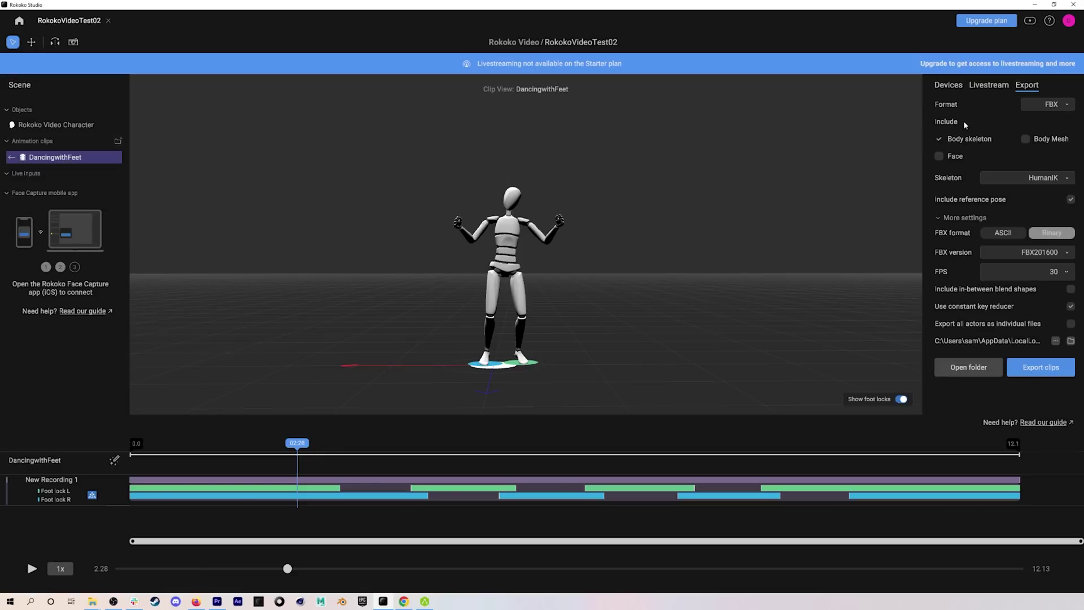
{"action": "left_click", "coordinate": [1071, 106]}
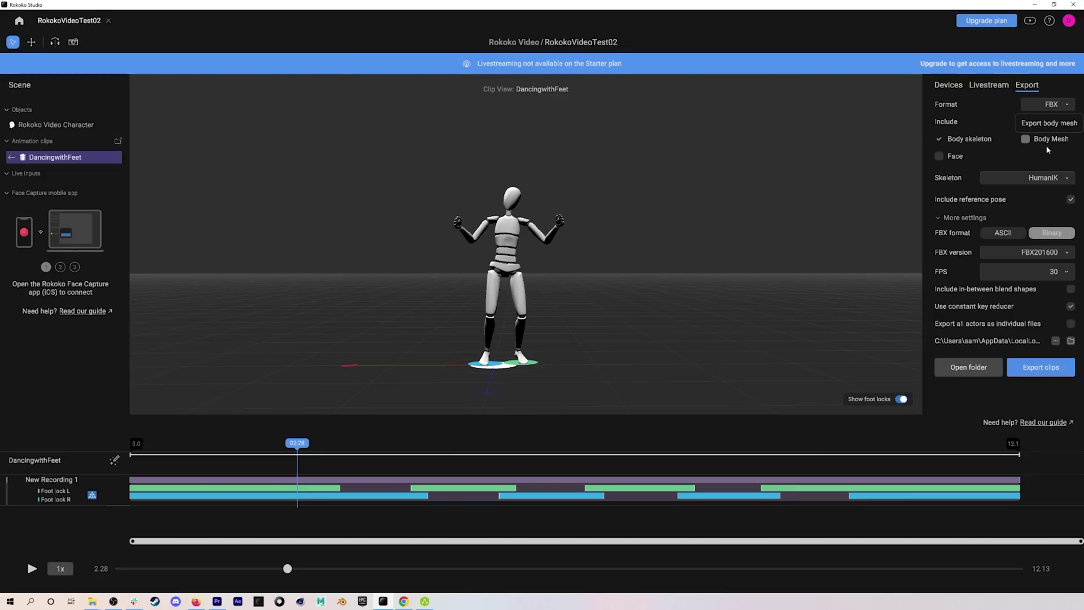
{"action": "left_click", "coordinate": [1042, 178]}
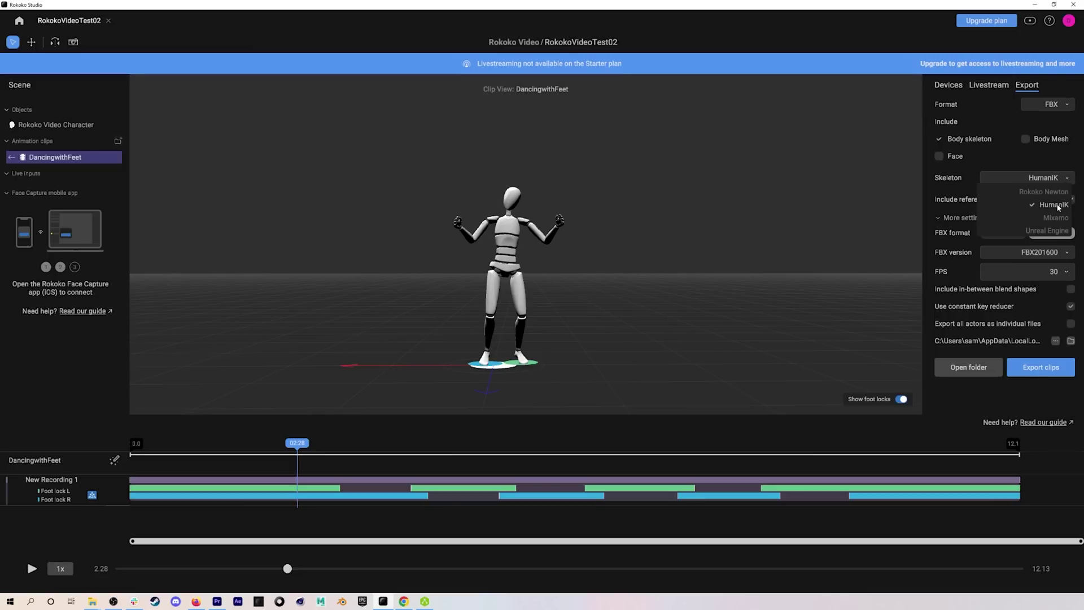
{"action": "left_click", "coordinate": [1058, 208]}
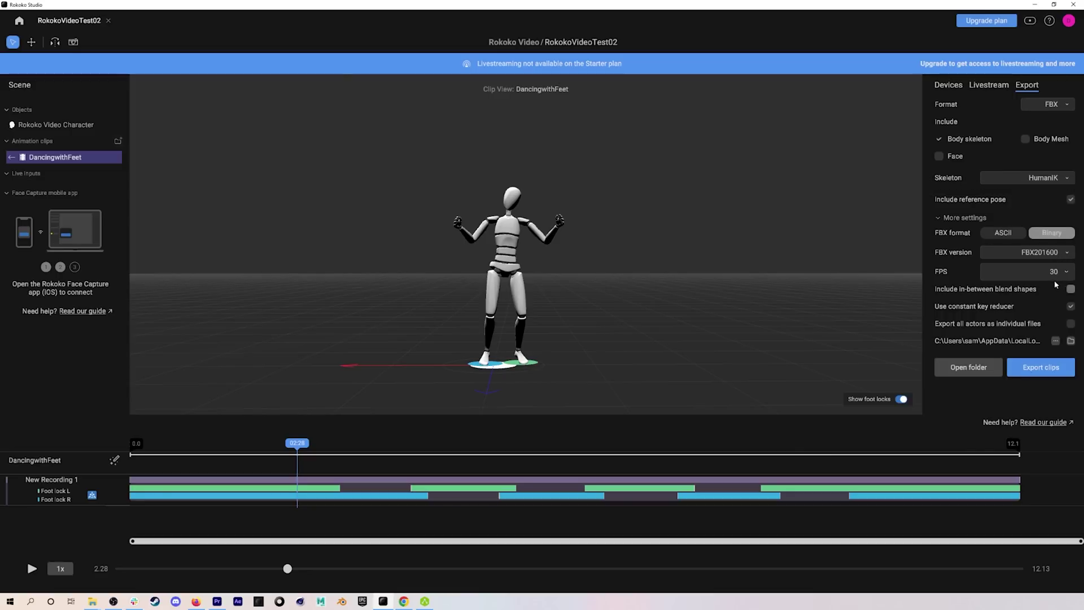
{"action": "left_click", "coordinate": [1042, 365]}
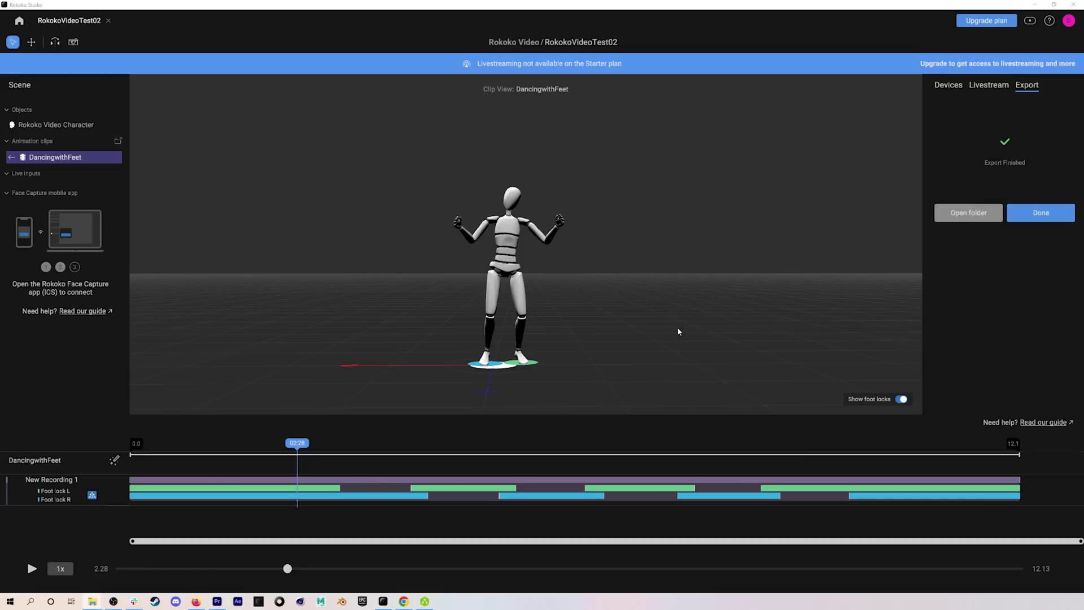
{"action": "left_click", "coordinate": [968, 212]}
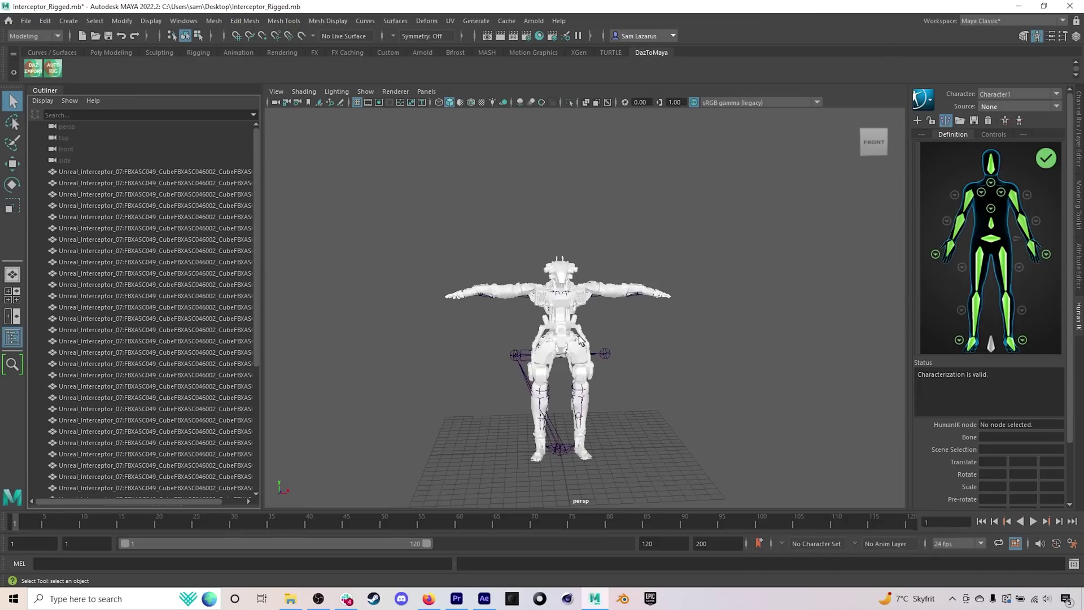
Step: Import the exported DancingwithFeet_hik.fbx into the Interceptor robot scene
{"action": "left_click_drag", "start_coordinate": [580, 337], "coordinate": [504, 289], "text": "alt"}
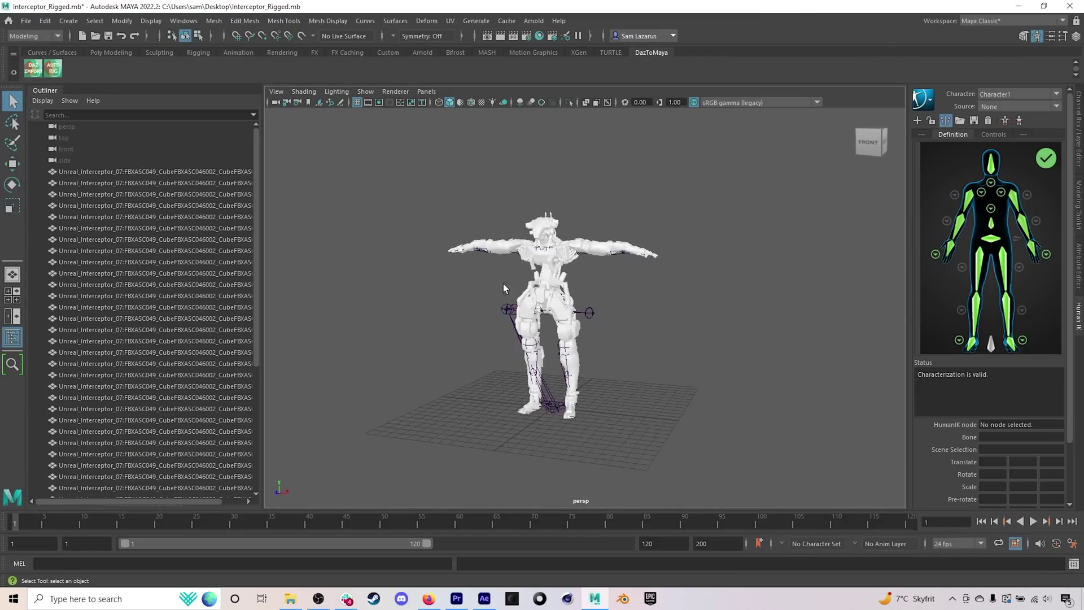
{"action": "left_click", "coordinate": [26, 21]}
{"action": "left_click", "coordinate": [35, 148]}
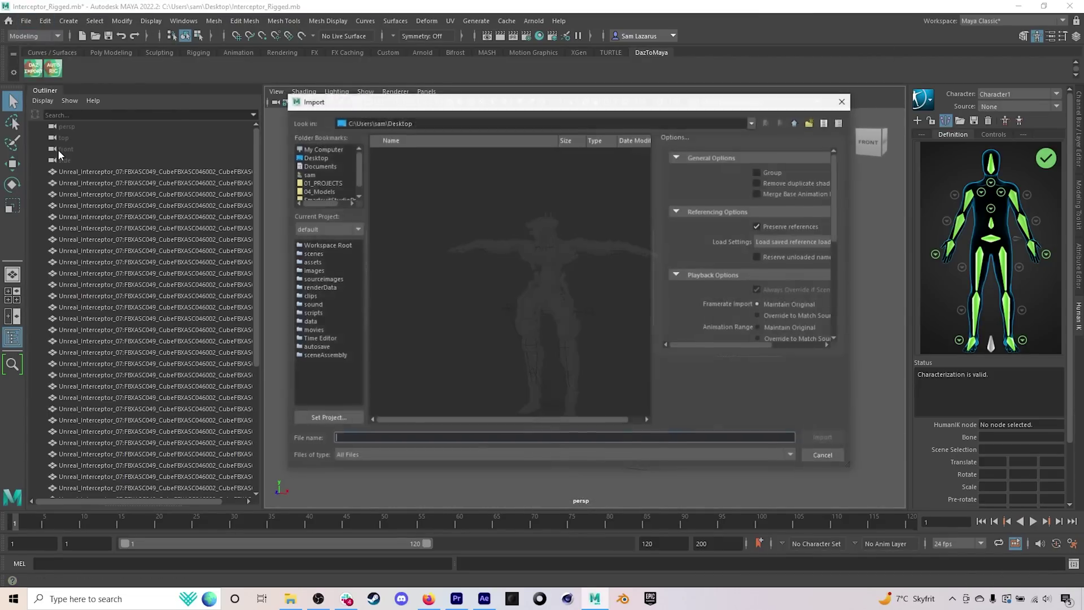
{"action": "double_click", "coordinate": [604, 372]}
Step: Scrub the imported skeleton's 0–291 frame animation, then set the robot's HumanIK source to Character2
{"action": "scroll", "coordinate": [604, 371], "scroll_direction": "down", "scroll_amount": 5}
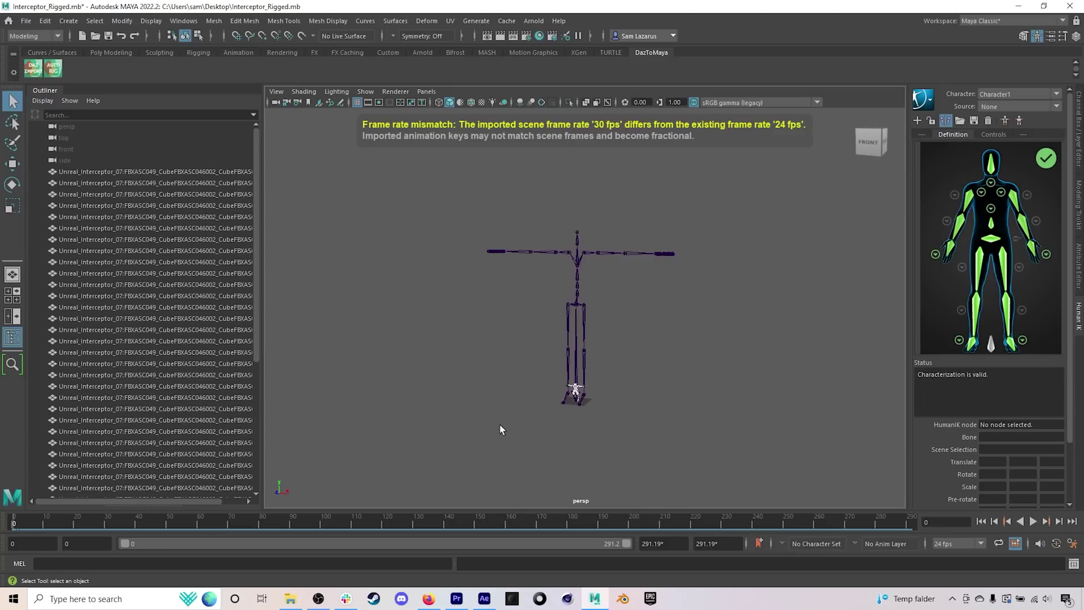
{"action": "left_click_drag", "start_coordinate": [201, 525], "coordinate": [482, 529]}
{"action": "left_click", "coordinate": [982, 521]}
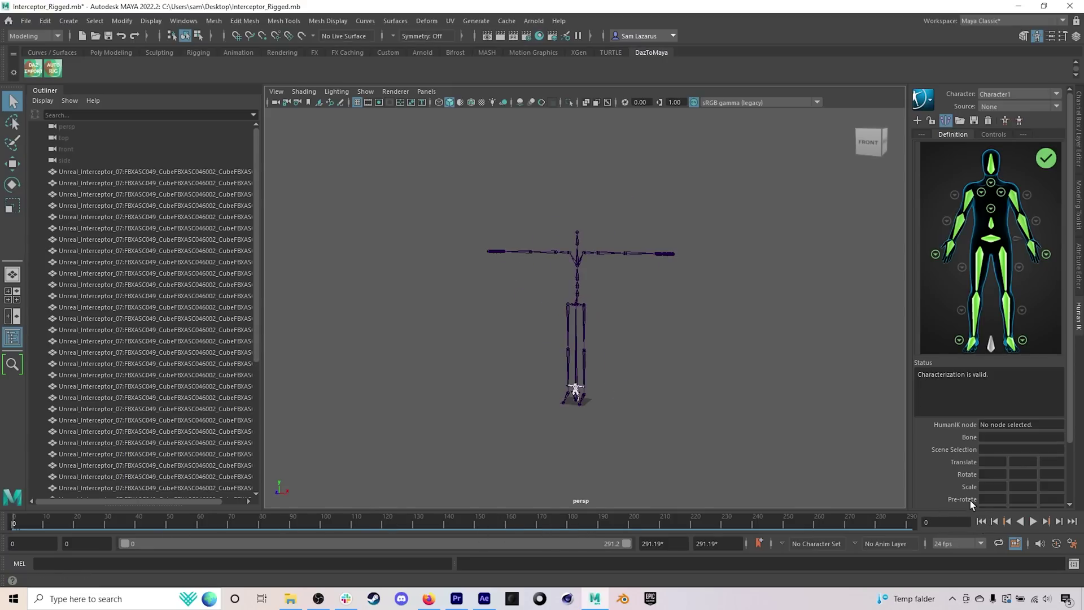
{"action": "left_click", "coordinate": [1019, 106]}
Step: Play the retargeted dance from frame 0 and orbit around the Interceptor robot to inspect it
{"action": "left_click", "coordinate": [1011, 126]}
{"action": "left_click", "coordinate": [1033, 521]}
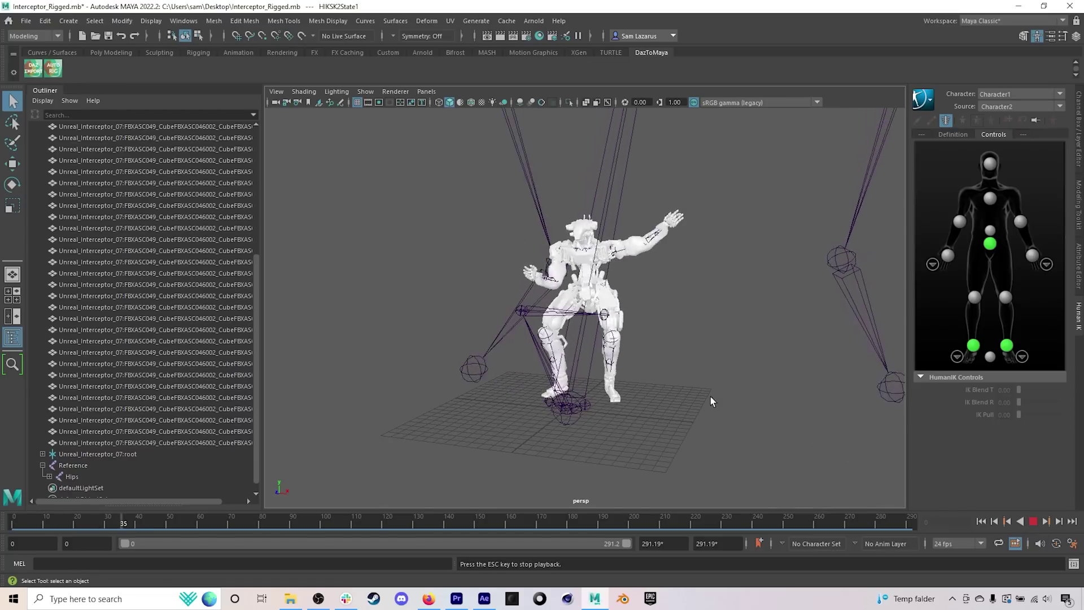
{"action": "left_click_drag", "start_coordinate": [638, 322], "coordinate": [614, 306], "text": "alt"}
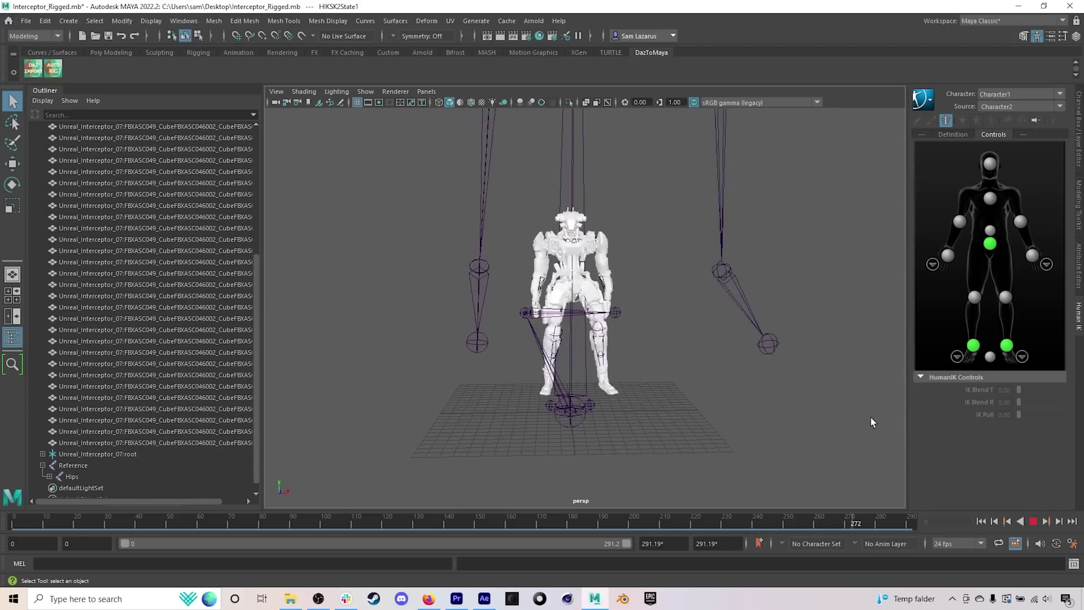
{"action": "left_click_drag", "start_coordinate": [599, 316], "coordinate": [572, 270], "text": "alt"}
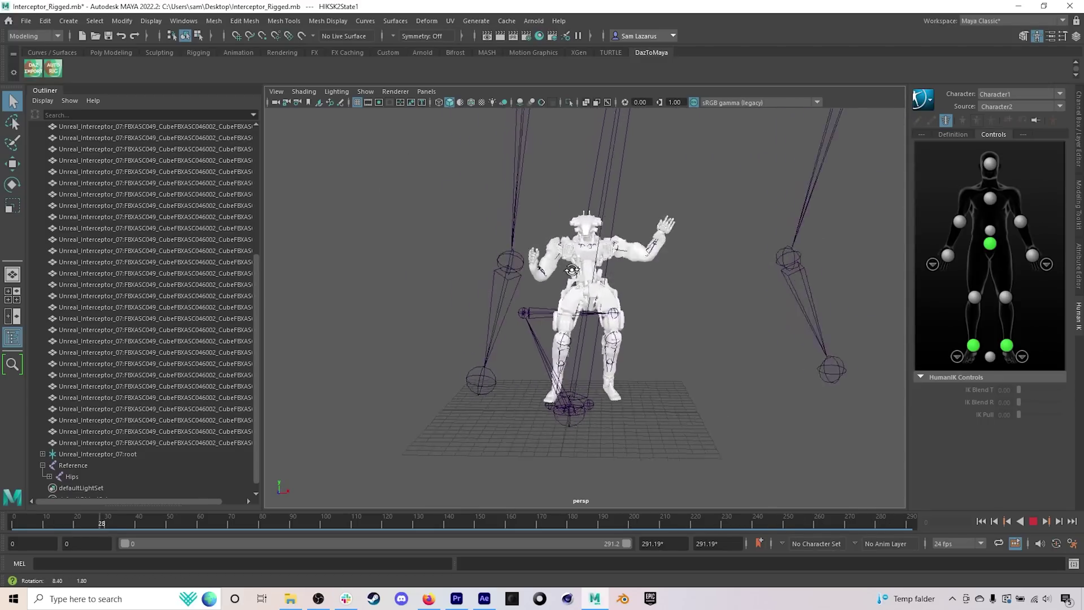
{"action": "left_click_drag", "start_coordinate": [505, 240], "coordinate": [541, 276], "text": "alt"}
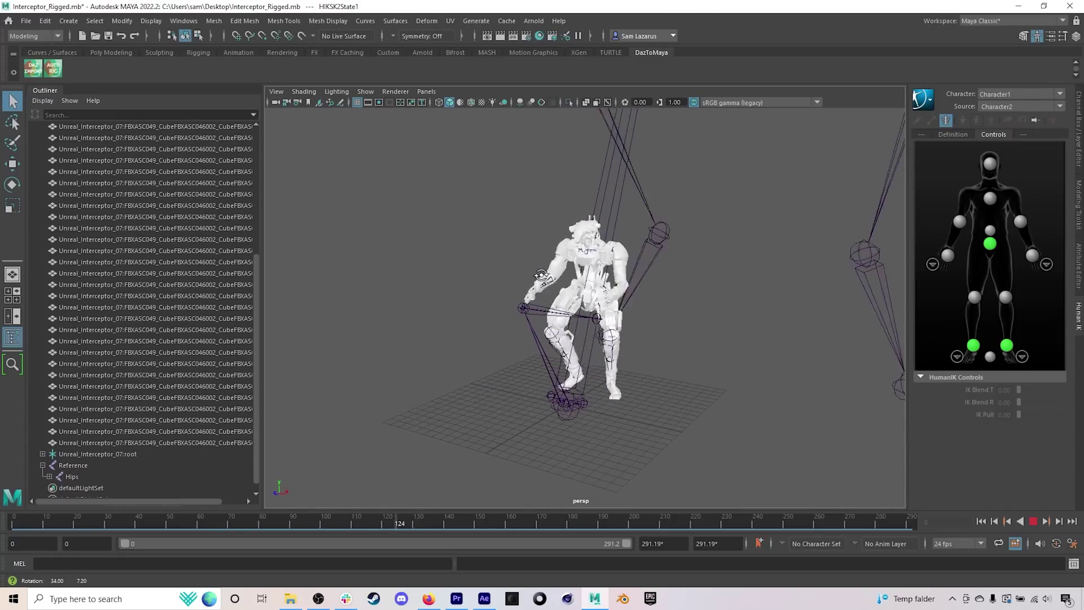